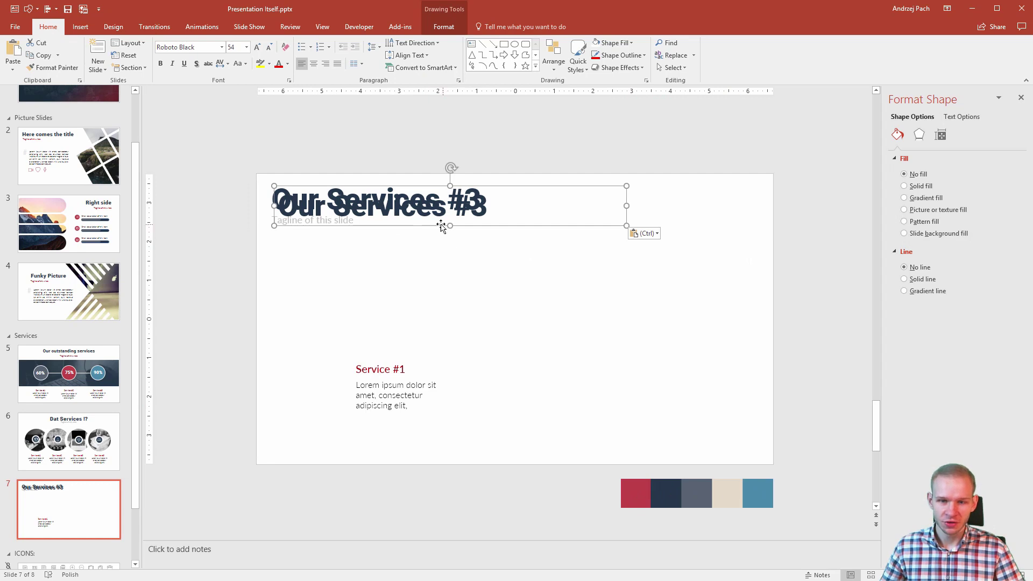
Move the pasted title copy below the tagline and replace its text with 1.
drag(441, 226, 440, 286)
triple_click(454, 273)
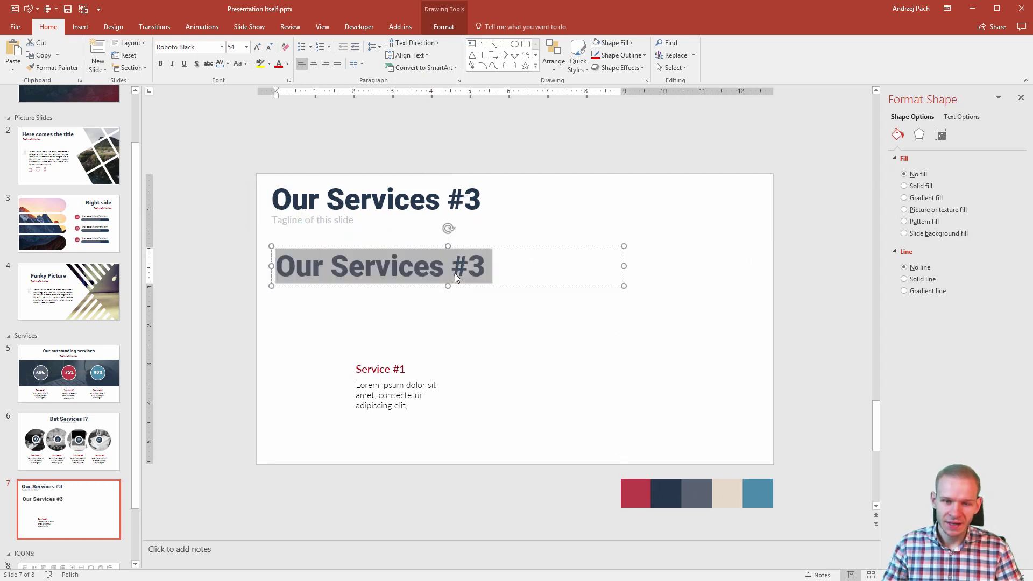
text(#1)
key(BackSpace)
key(BackSpace)
text(#)
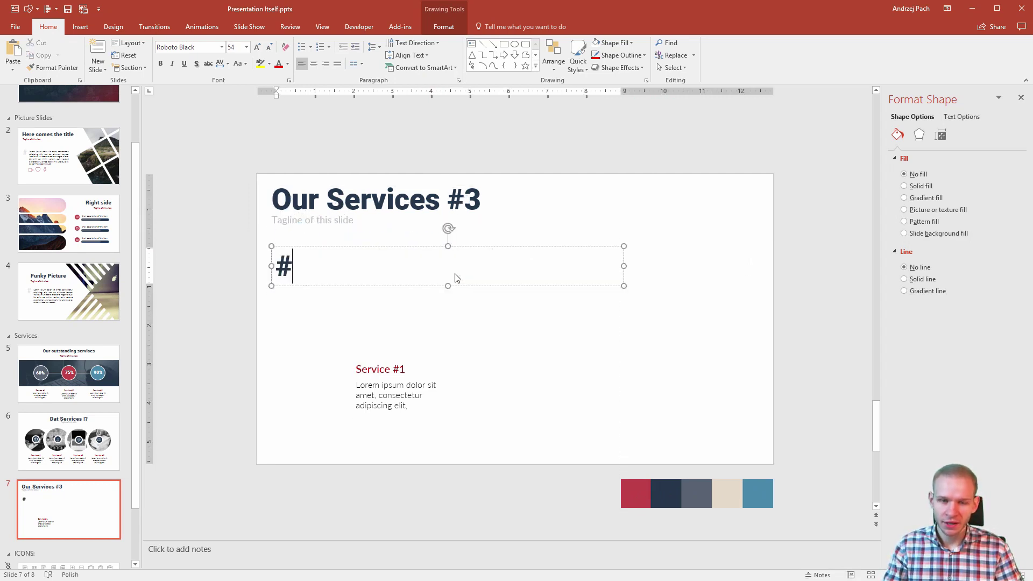
text(1)
key(BackSpace)
key(BackSpace)
text(1)
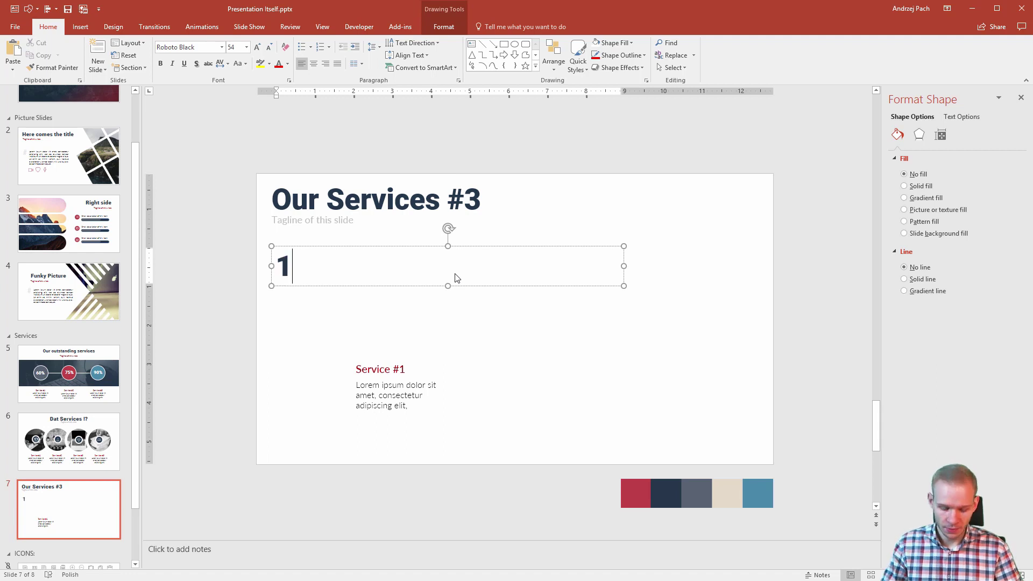
Enlarge the 1 to 96 pt and narrow its text box to fit the numeral.
key(ctrl+plus)
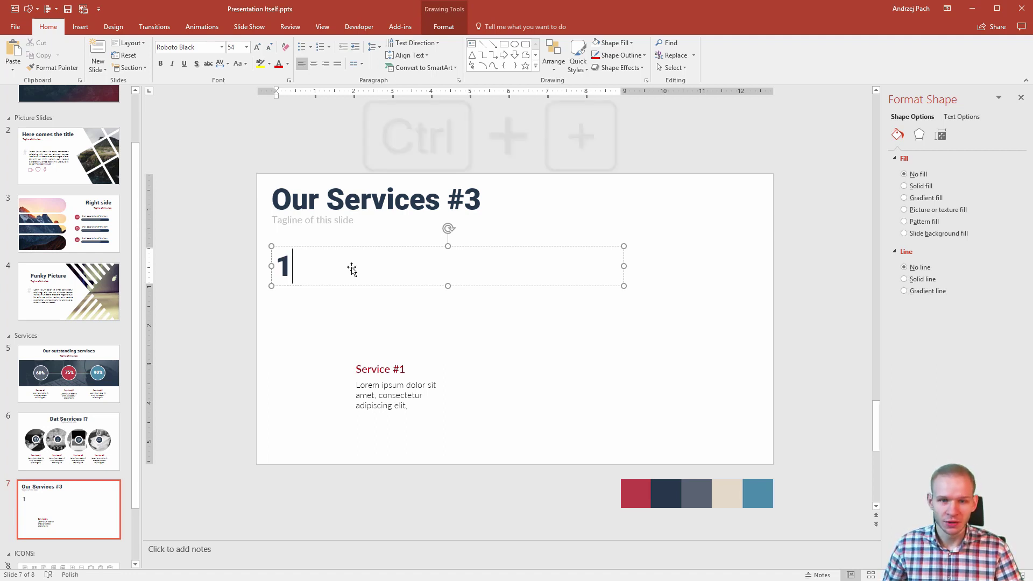
click(354, 248)
key(ctrl+plus)
key(ctrl+plus)
key(ctrl+plus)
key(ctrl+plus)
key(ctrl+plus)
key(ctrl+plus)
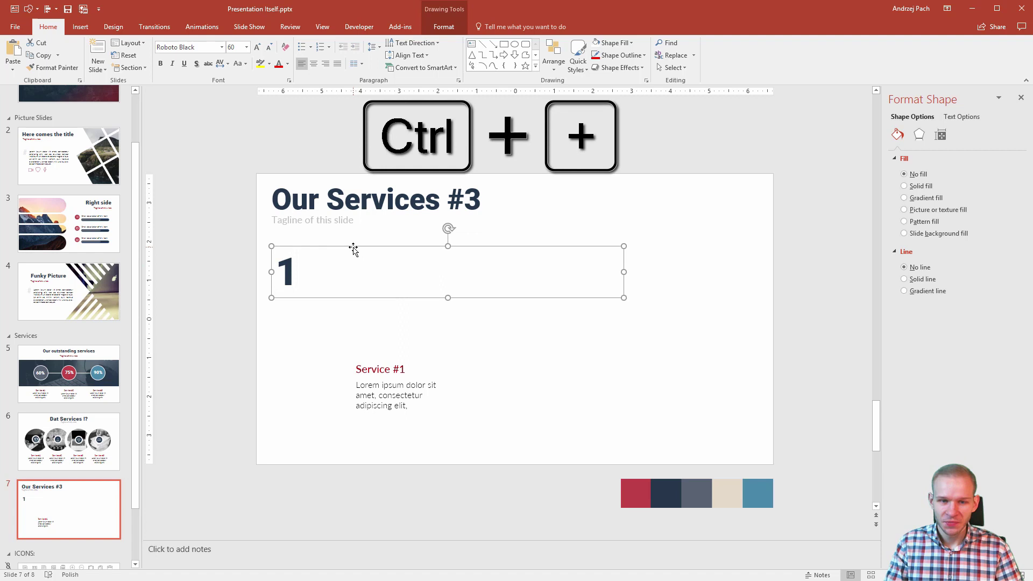
drag(624, 279, 334, 238)
click(307, 249)
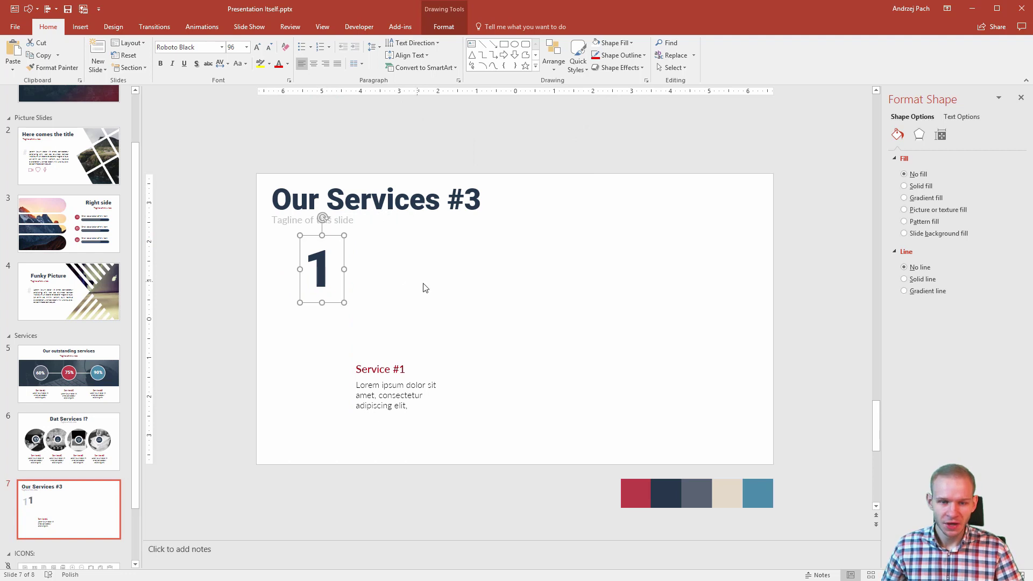
Draw a Parallelogram just right of the big 1 and steepen its slant.
click(30, 8)
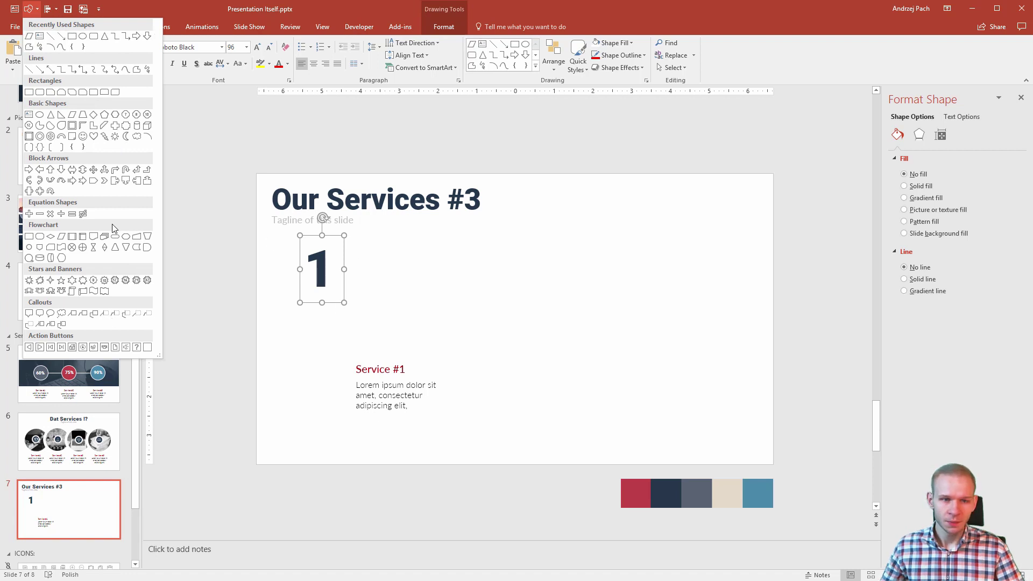
click(72, 114)
drag(387, 235, 440, 323)
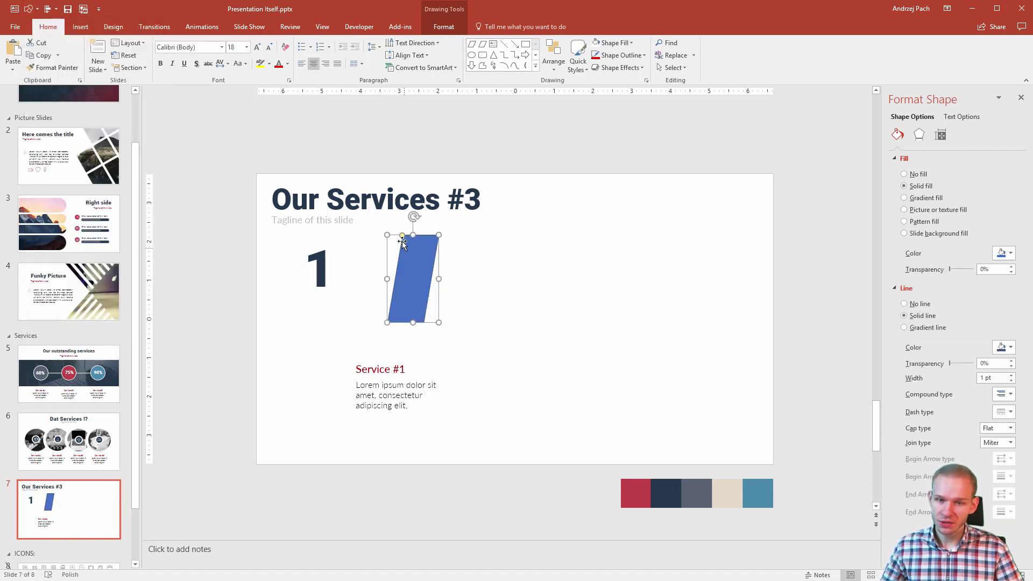
mouse_move(402, 239)
mouse_down()
mouse_move(392, 235)
mouse_move(410, 241)
mouse_up()
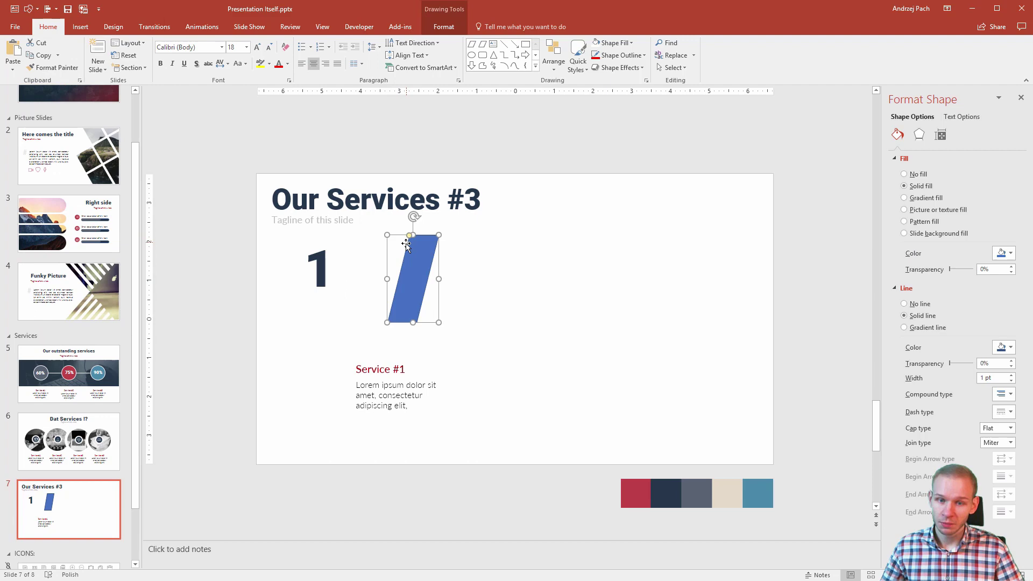
click(28, 9)
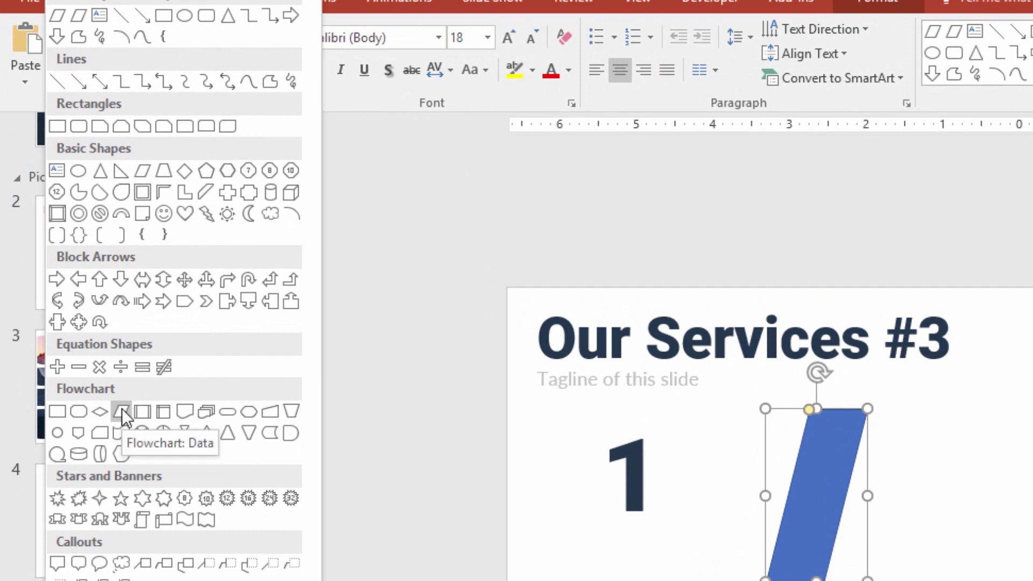
Delete the stray second parallelogram, keeping the original blue one.
click(145, 172)
drag(944, 418, 1031, 578)
drag(964, 457, 958, 453)
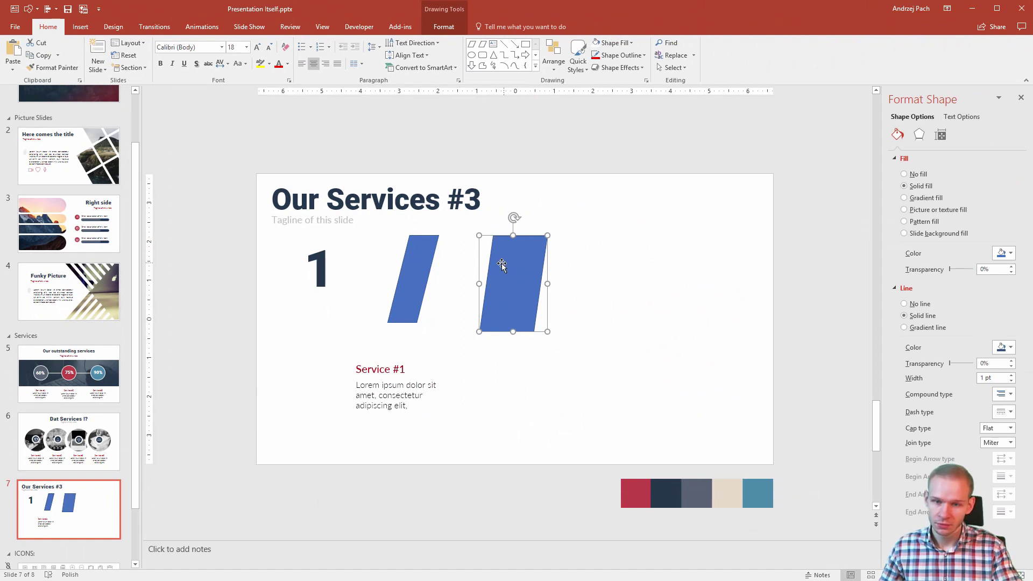
key(Delete)
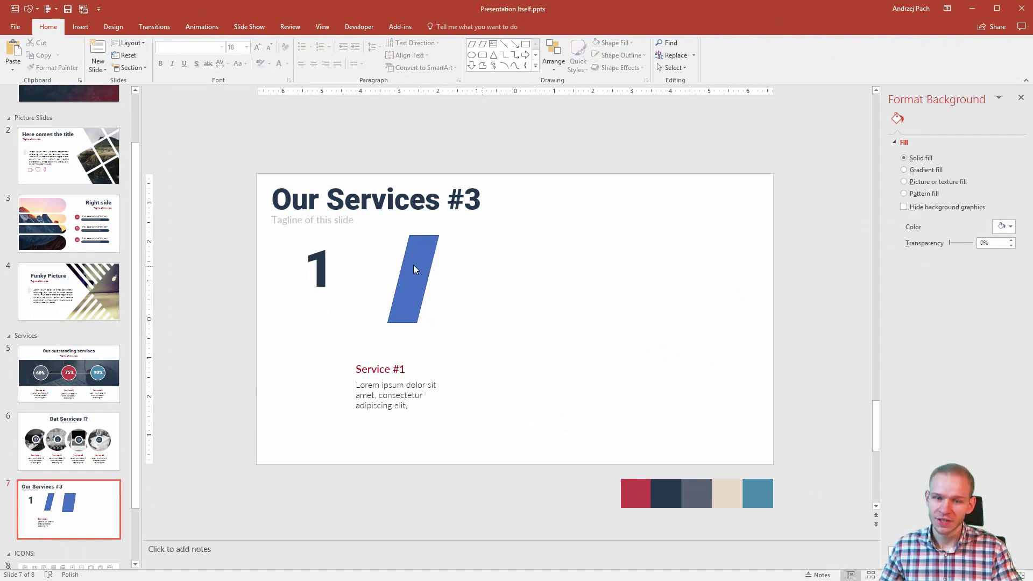
click(412, 245)
drag(410, 242, 408, 241)
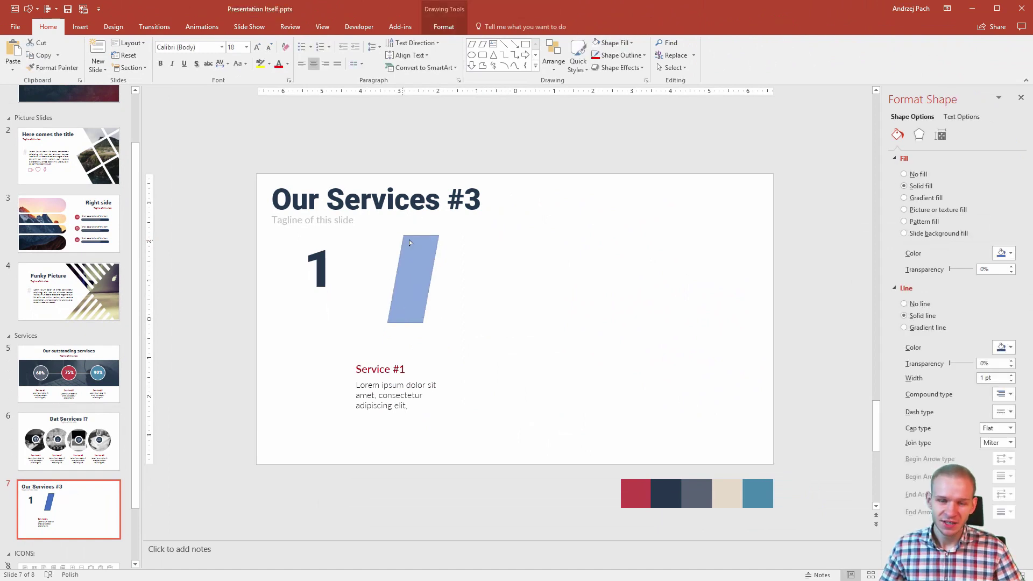
Eyedropper the red swatch into the parallelogram, remove its outline, and shrink it beside the 1.
click(412, 276)
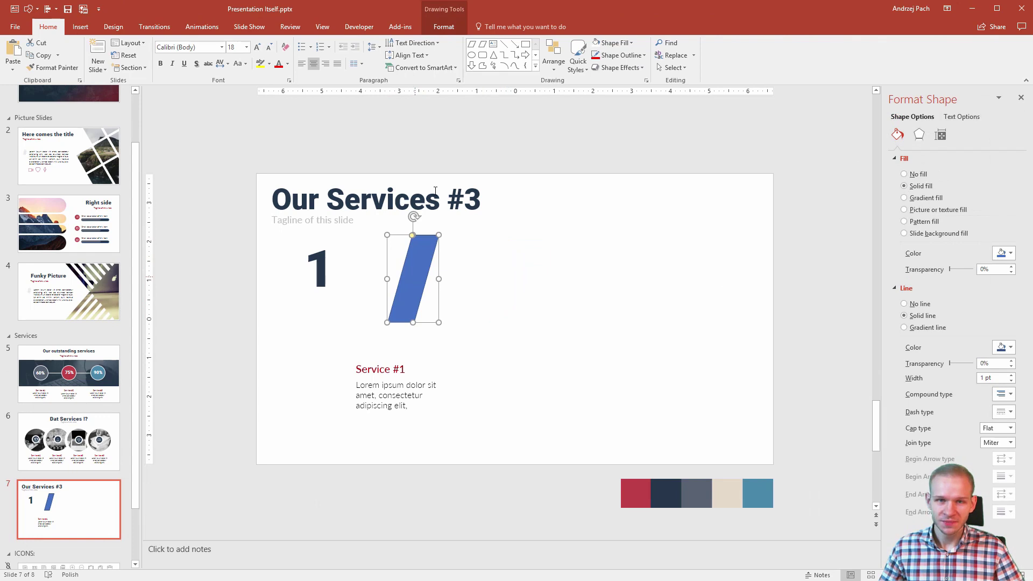
click(448, 28)
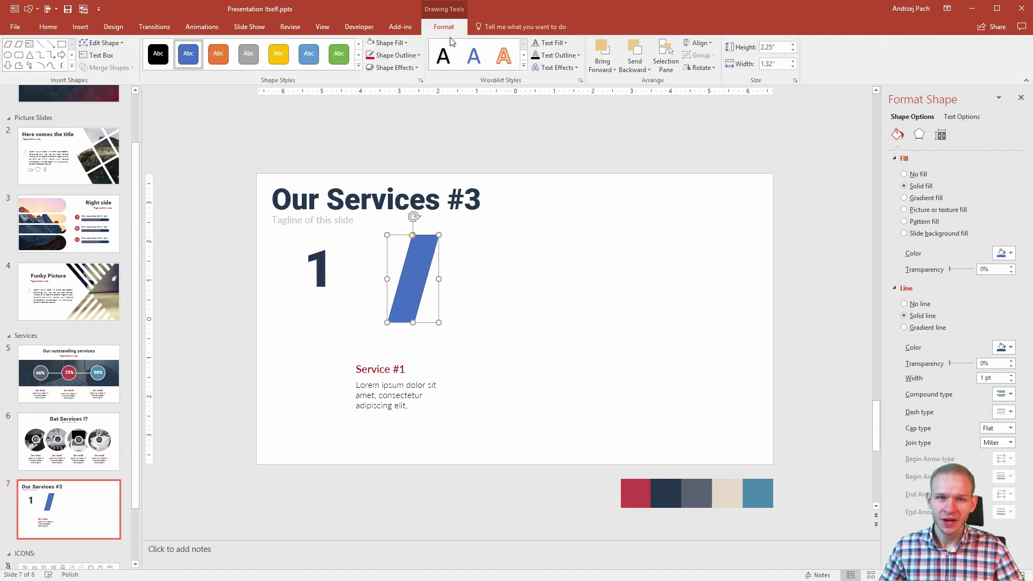
click(405, 42)
click(401, 184)
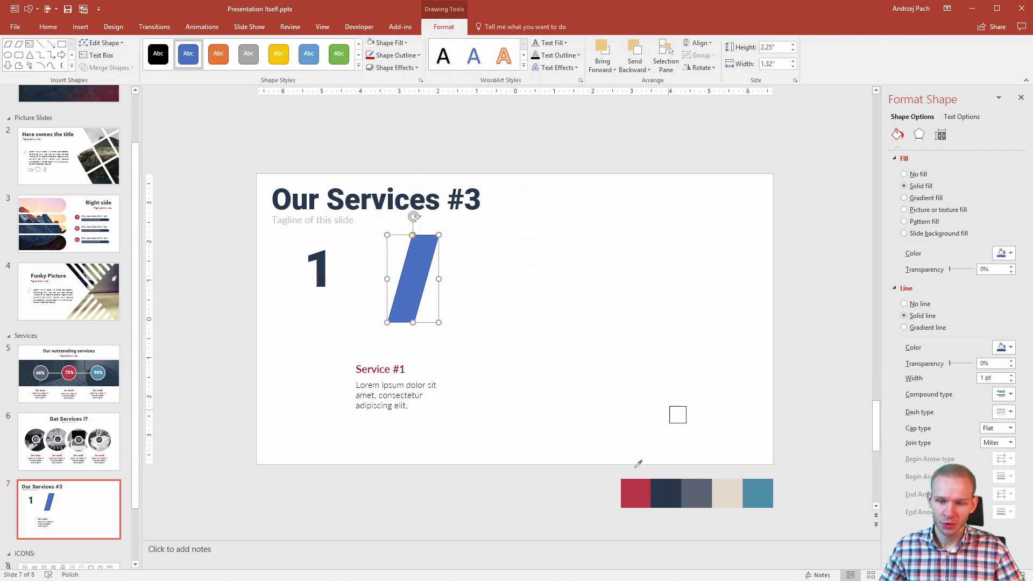
click(635, 490)
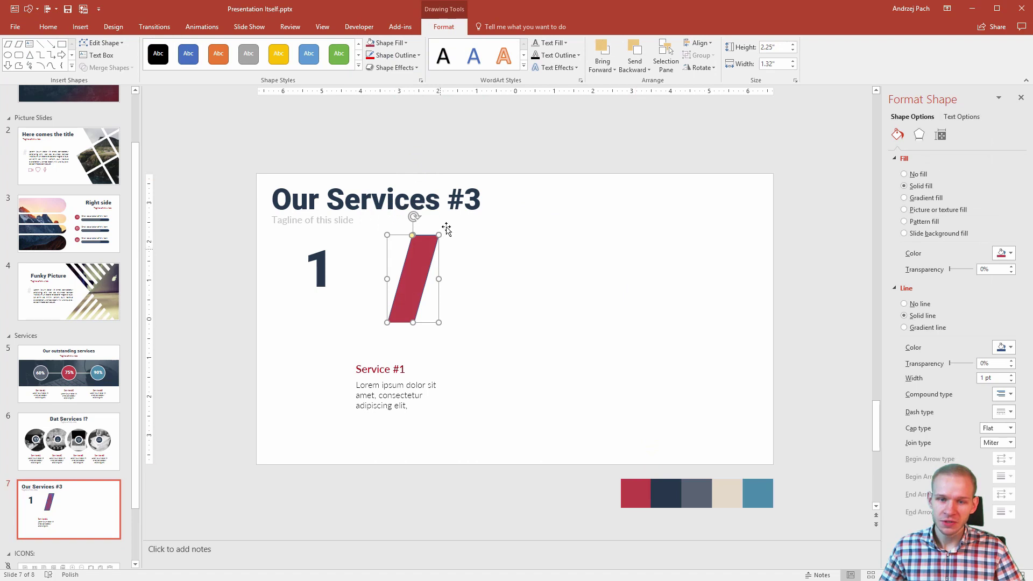
click(395, 57)
click(398, 171)
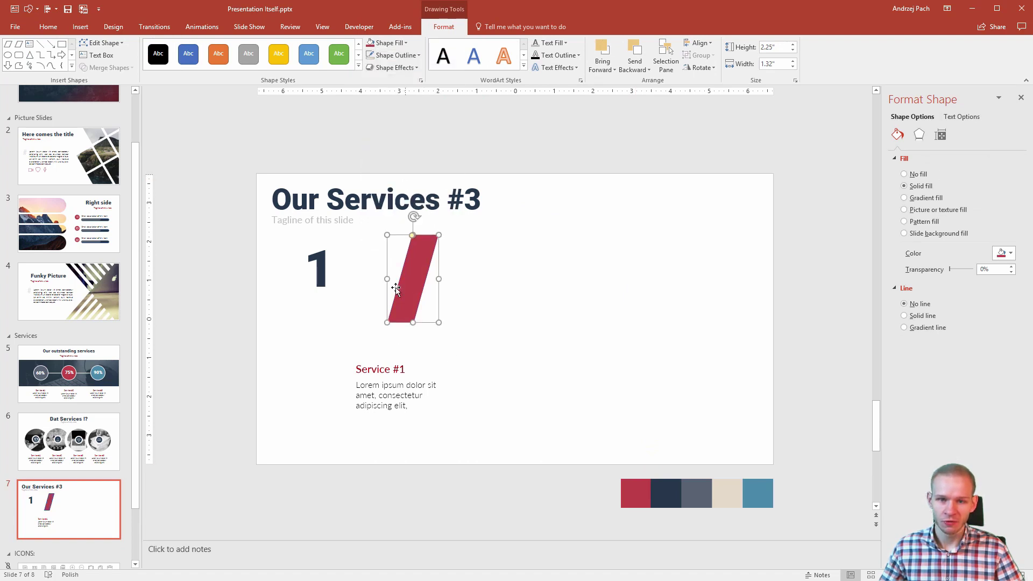
drag(439, 323, 413, 280)
drag(395, 243, 358, 247)
Nudge the red slash into place and group it with the 1.
key(Down)
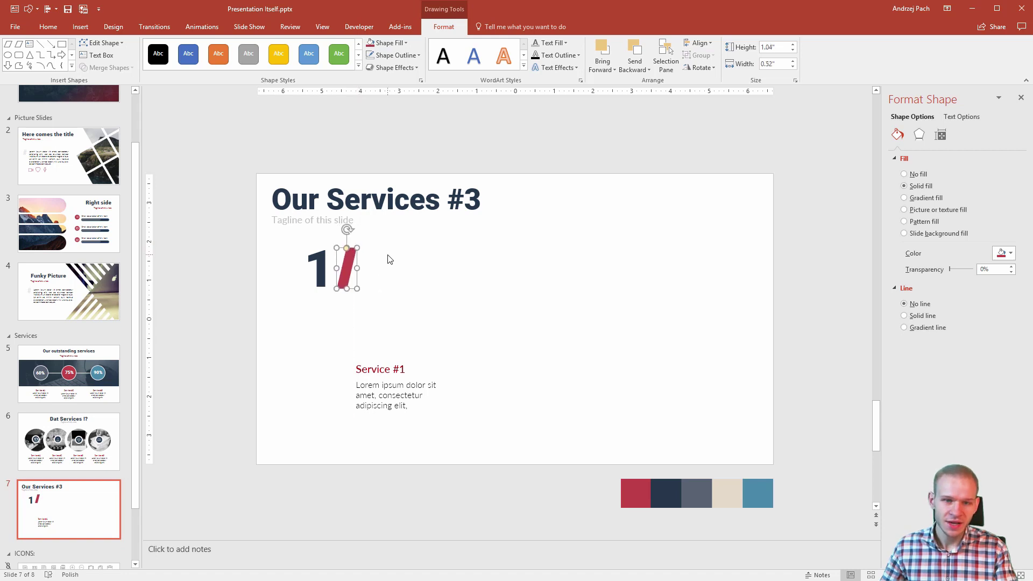
key(Left)
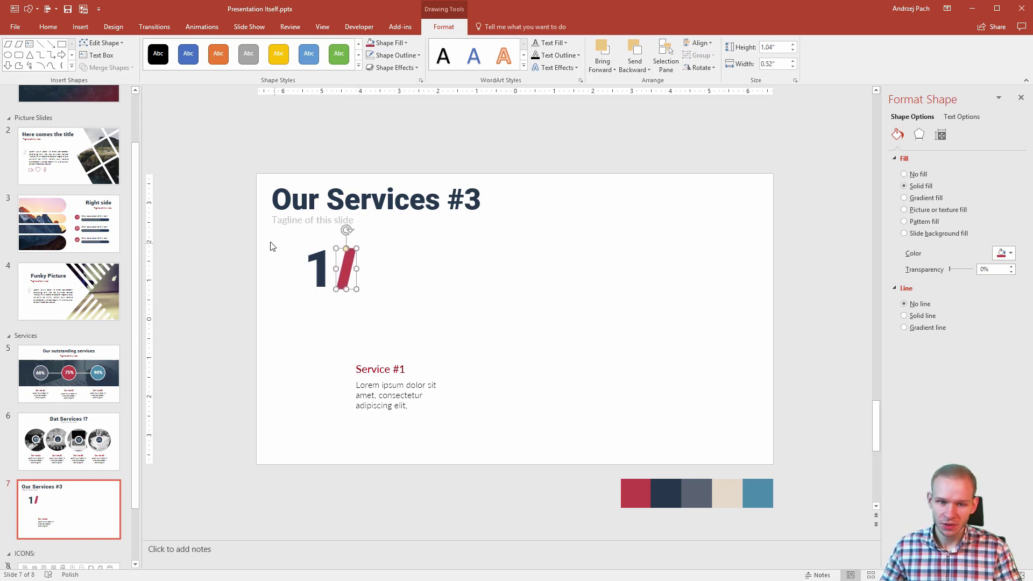
click(383, 320)
key(Tab)
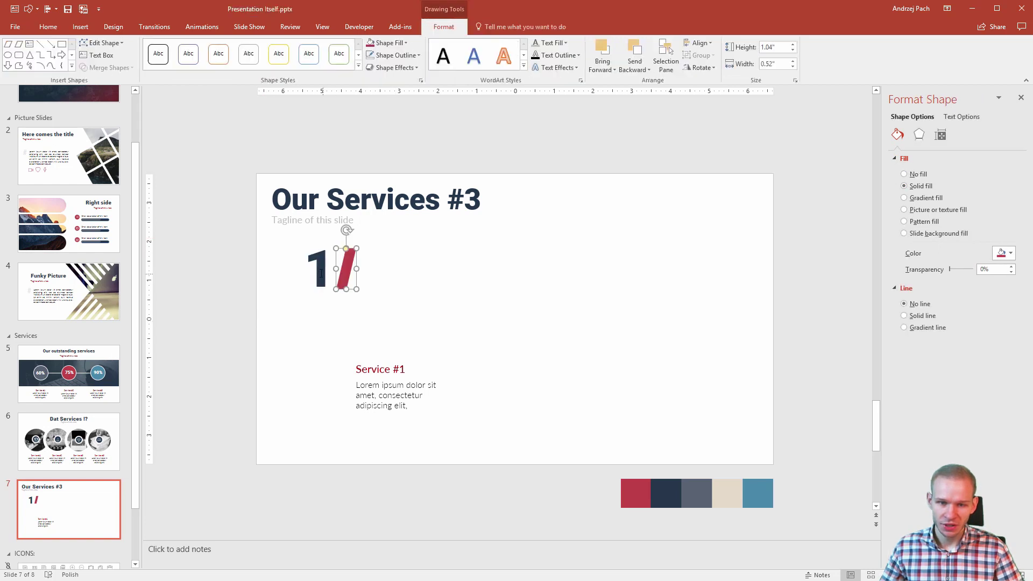
shift+click(321, 273)
key(ctrl+g)
Duplicate the 1/ group twice, spacing the copies to the middle and right of the row.
key(ctrl+c)
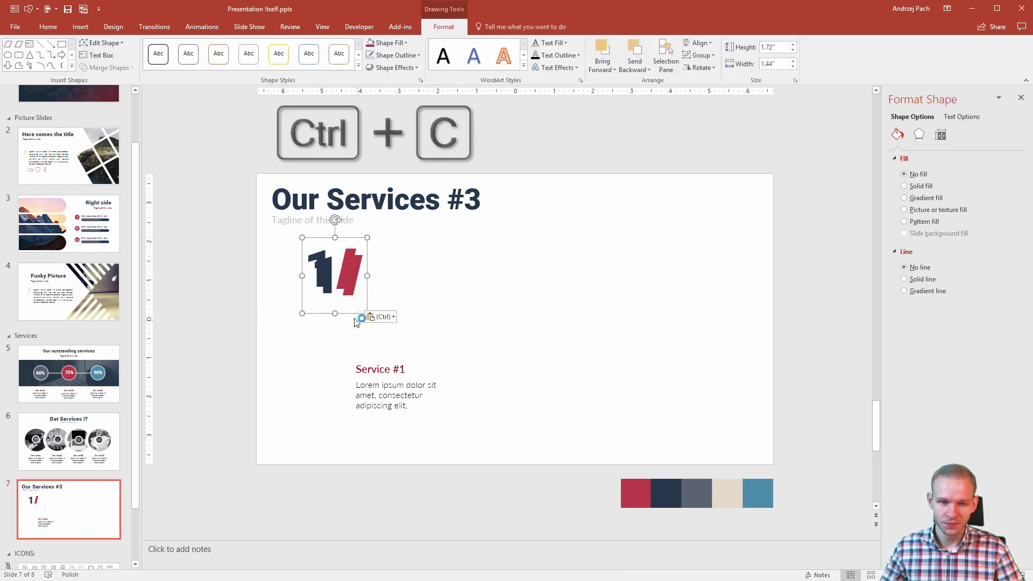
key(ctrl+v)
drag(350, 315, 406, 332)
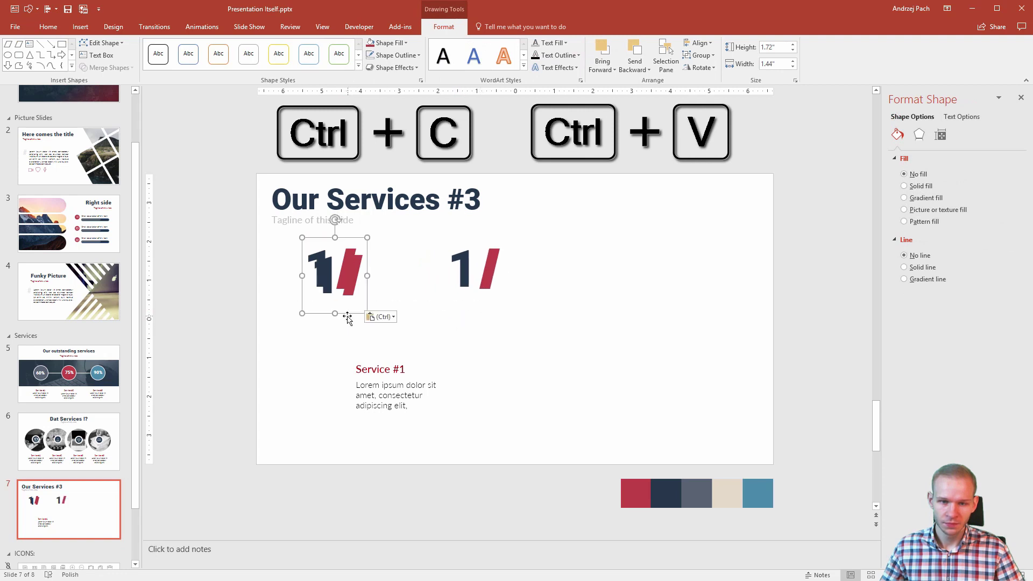
drag(347, 315, 631, 309)
Renumber the middle copy 2 and the right copy 3.
click(493, 280)
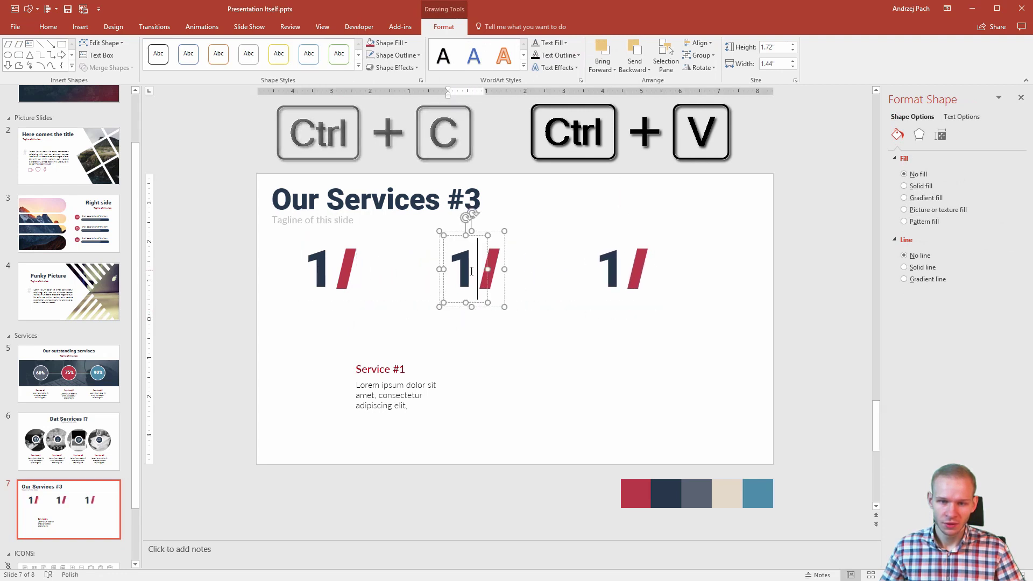
double_click(462, 269)
text(2)
double_click(604, 264)
text(3)
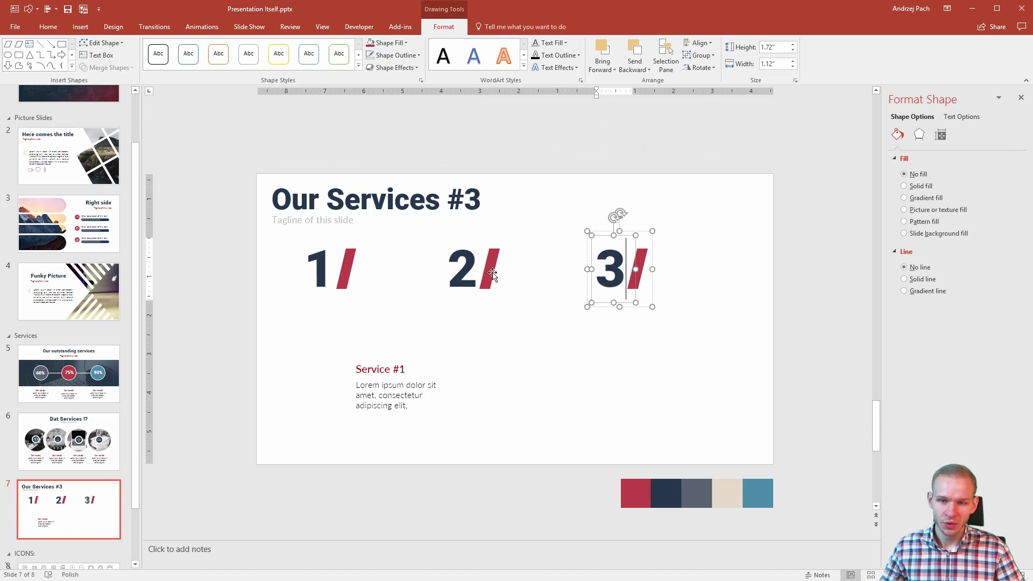
click(493, 272)
click(493, 268)
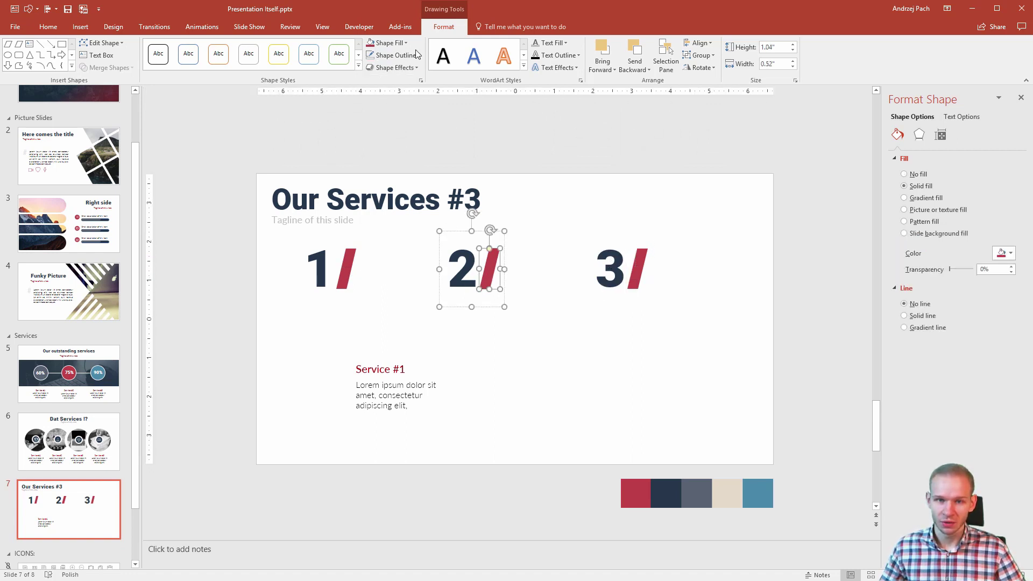
Fill the 2 slash with the grey palette swatch using the Eyedropper.
click(387, 43)
click(387, 43)
click(387, 42)
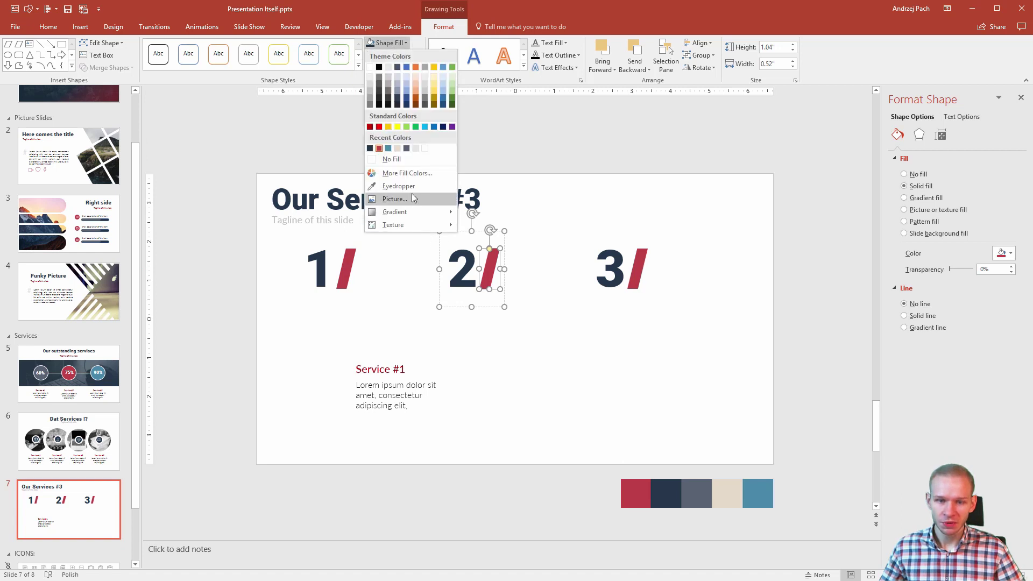
click(398, 185)
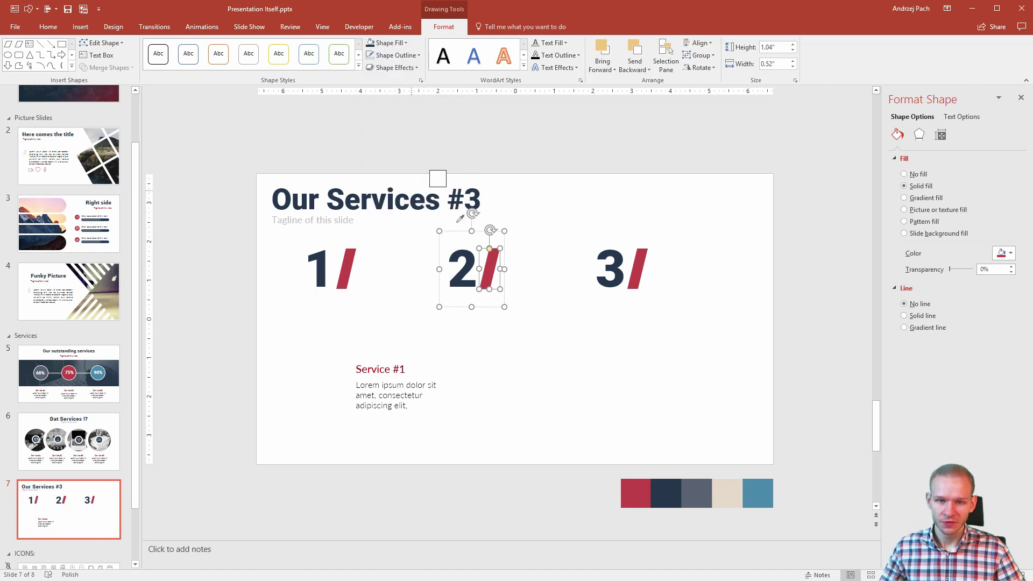
click(693, 488)
Fill the 3 slash with the blue palette swatch using the Eyedropper.
click(638, 269)
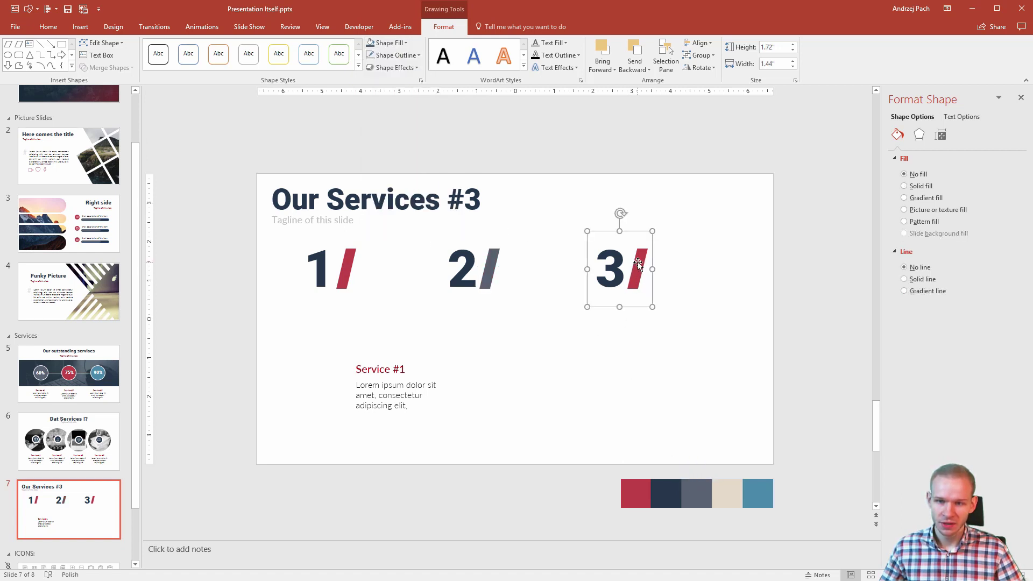
click(389, 51)
click(403, 184)
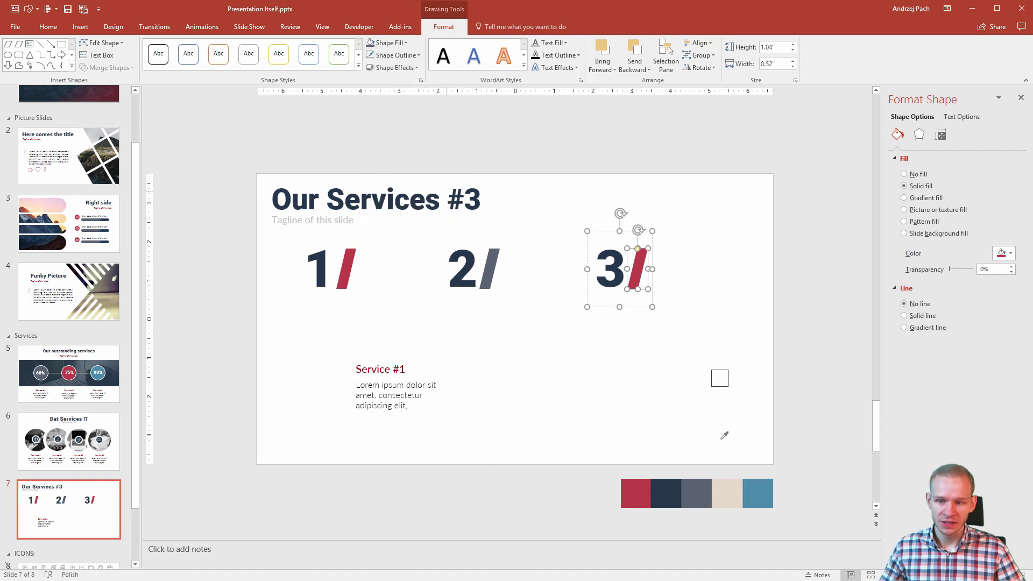
click(767, 484)
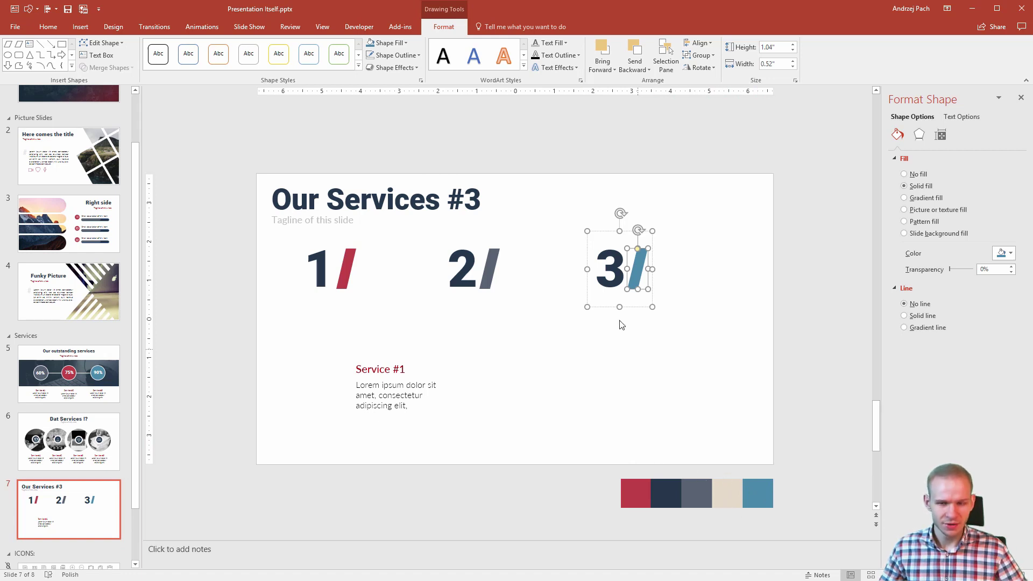
Copy and paste the 3/ group as a fourth item.
click(606, 307)
key(ctrl+c)
key(ctrl+v)
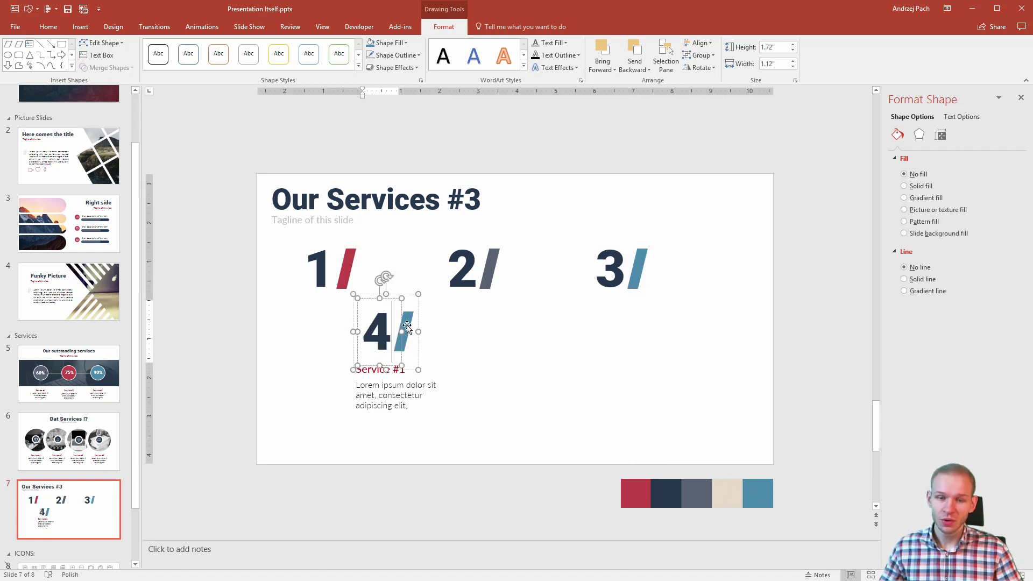
Fill the 4 slash with the beige palette swatch using the Eyedropper.
click(405, 318)
click(401, 47)
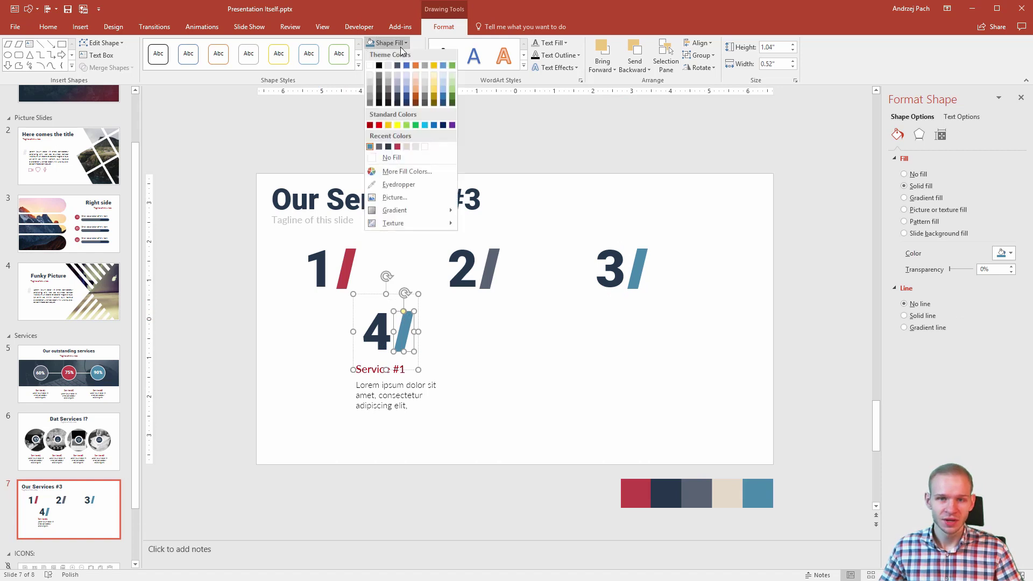
click(400, 175)
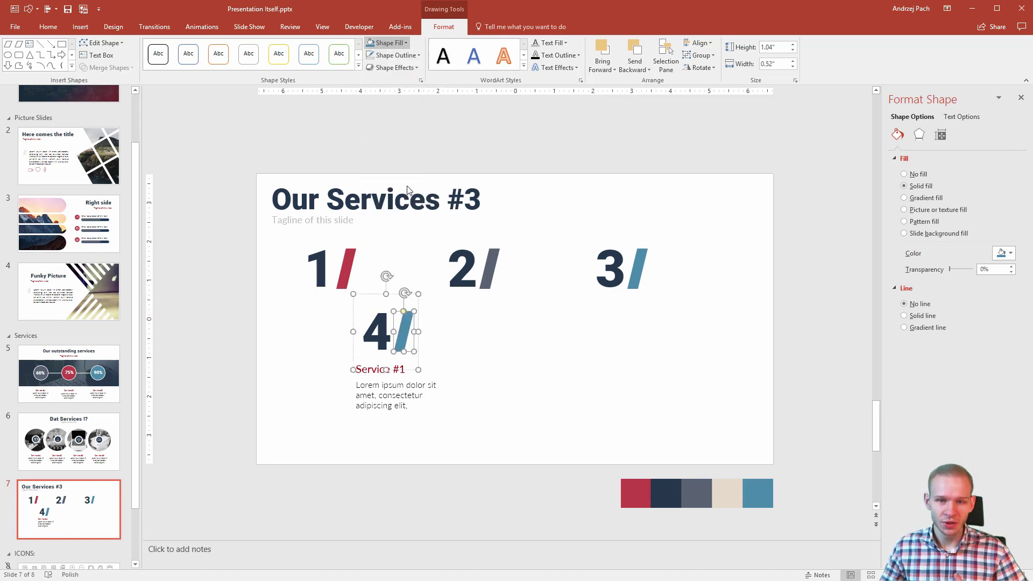
click(727, 491)
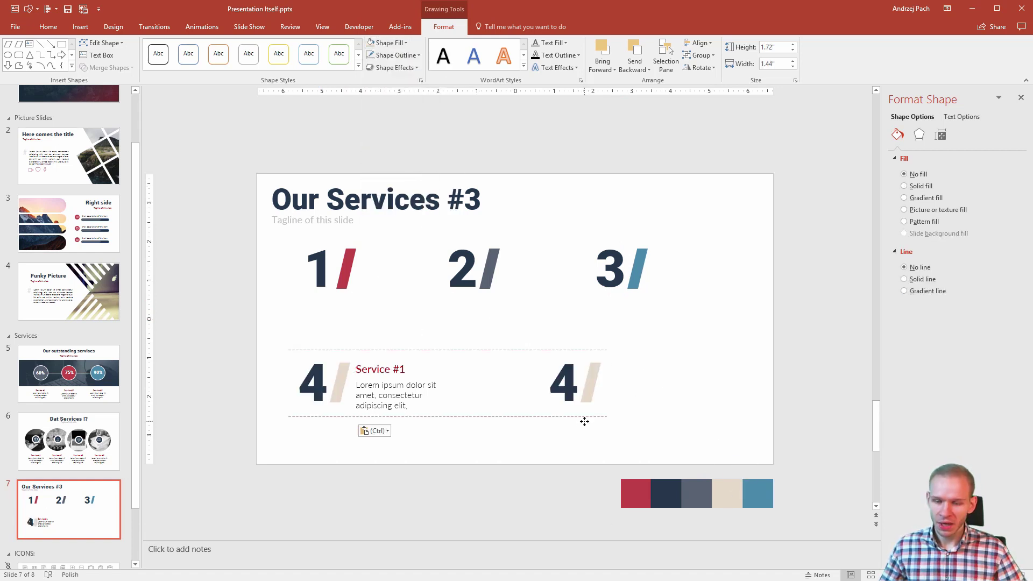
Place the copy in the bottom row and change its digit to 5.
drag(586, 422, 531, 419)
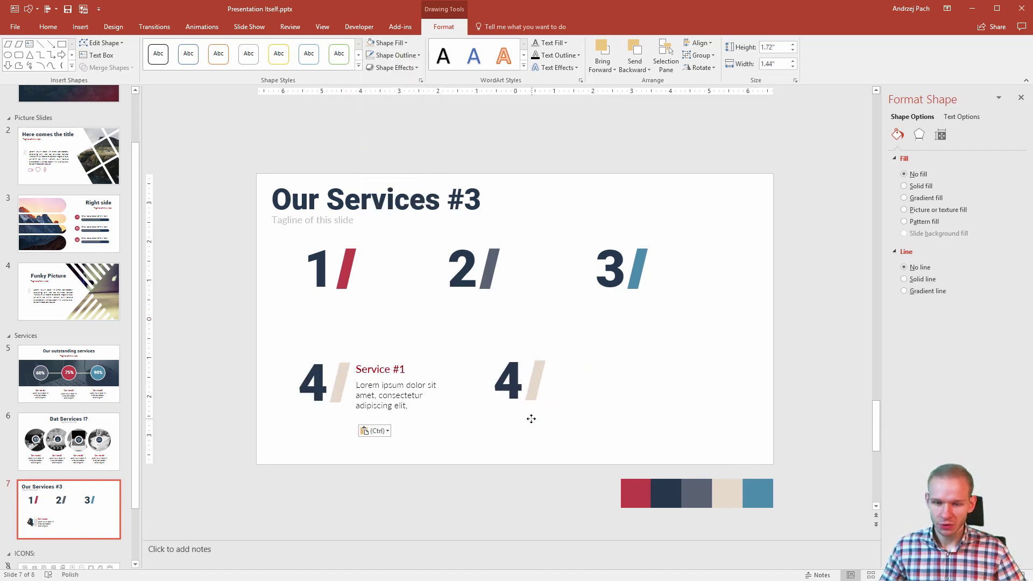
double_click(516, 377)
text(5)
Give the 5 slash a custom dark yellow fill from More Fill Colors.
click(538, 375)
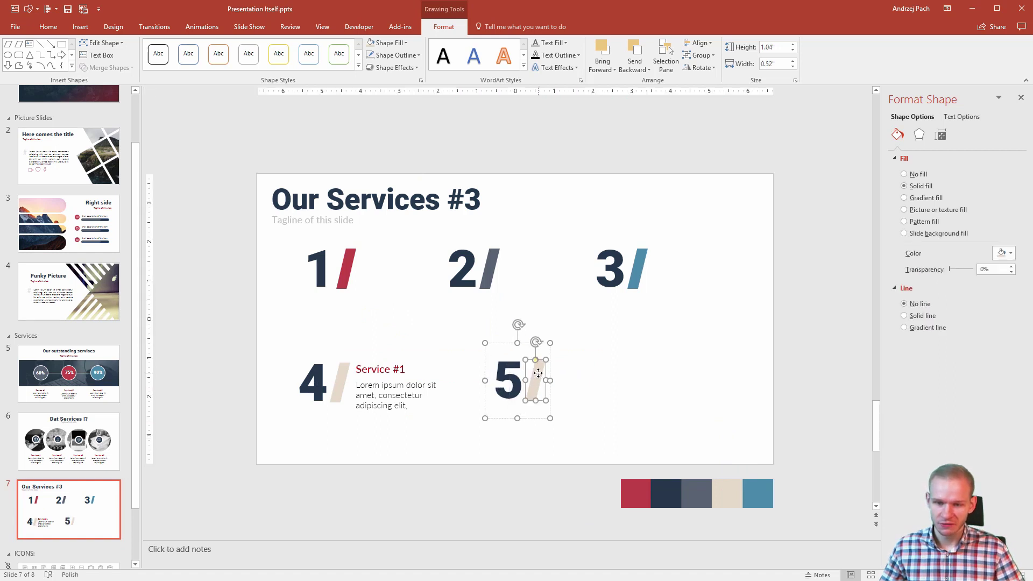
click(389, 43)
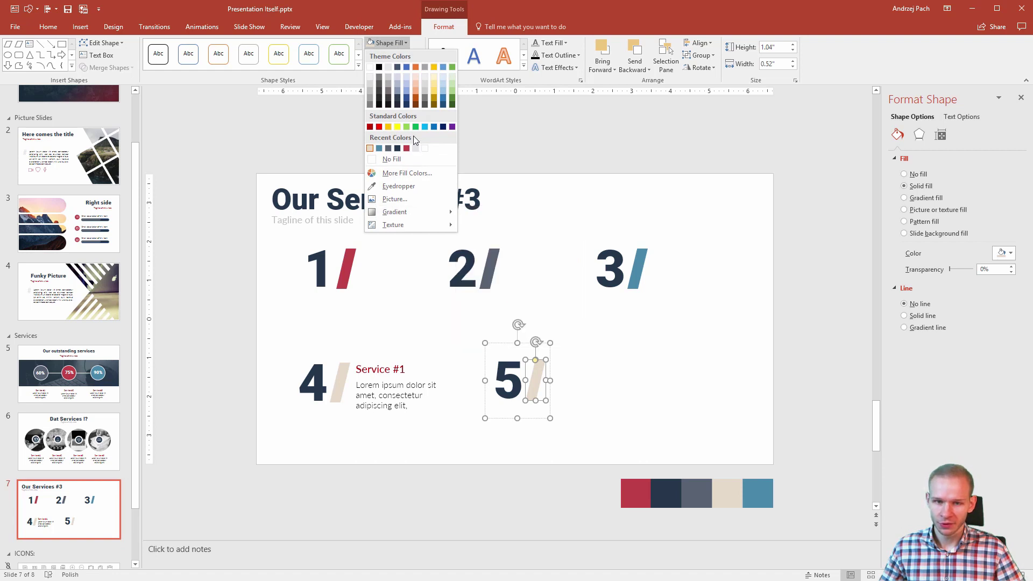
click(401, 173)
drag(478, 184, 723, 236)
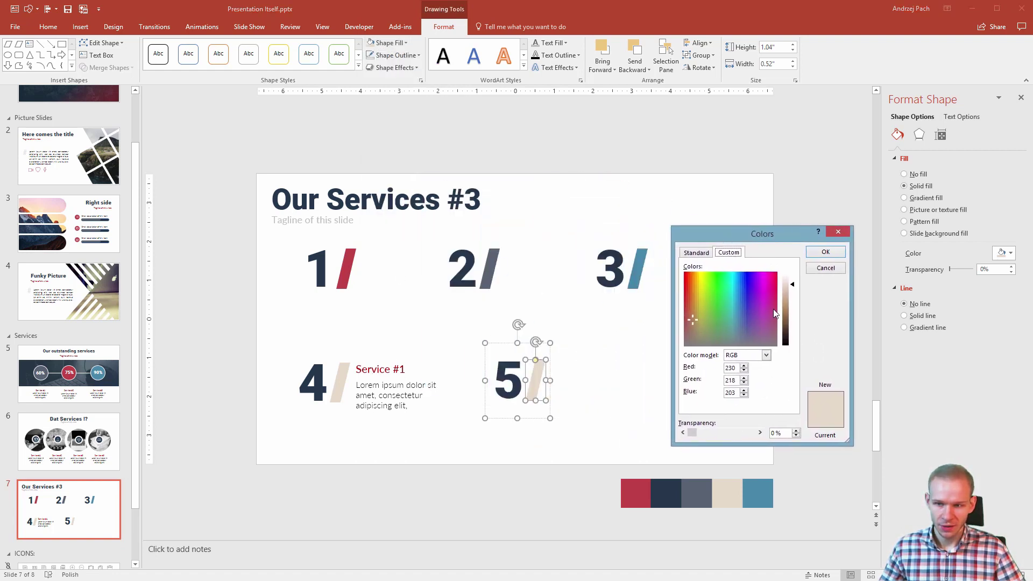
drag(711, 283, 696, 266)
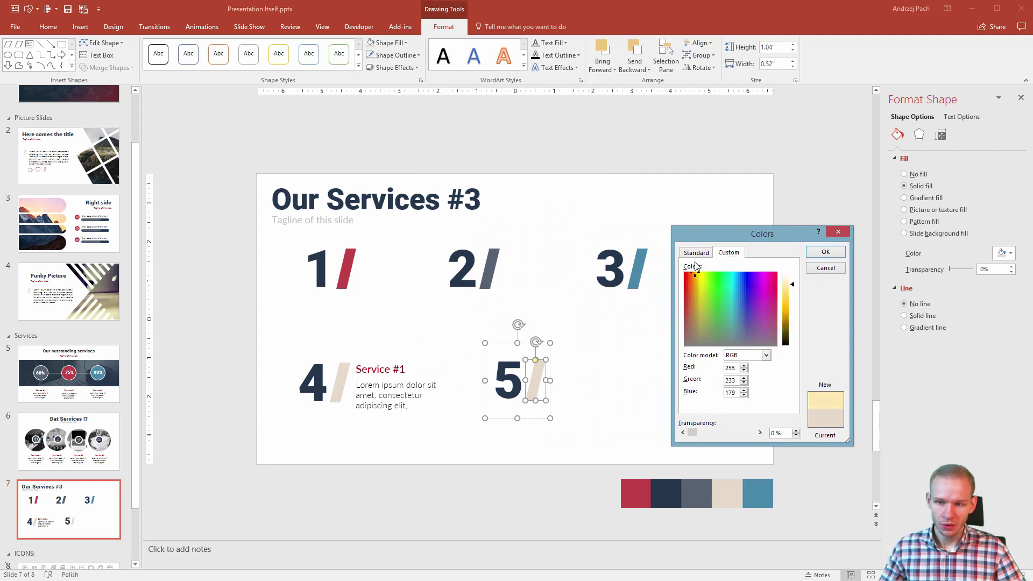
drag(792, 286, 802, 318)
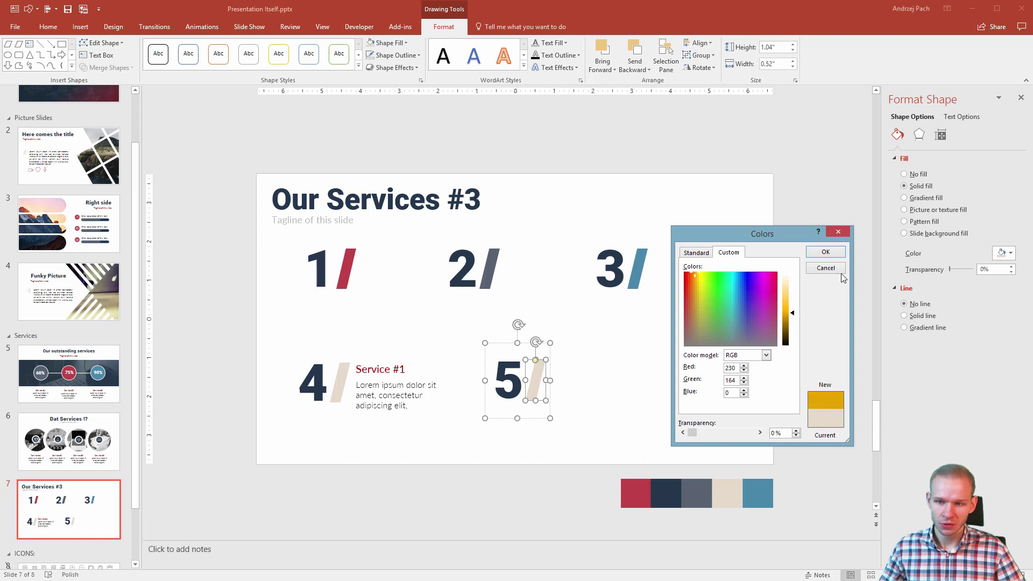
click(826, 252)
Drag the 5/ group and then the 4/ group rightward along the smart guides.
click(606, 412)
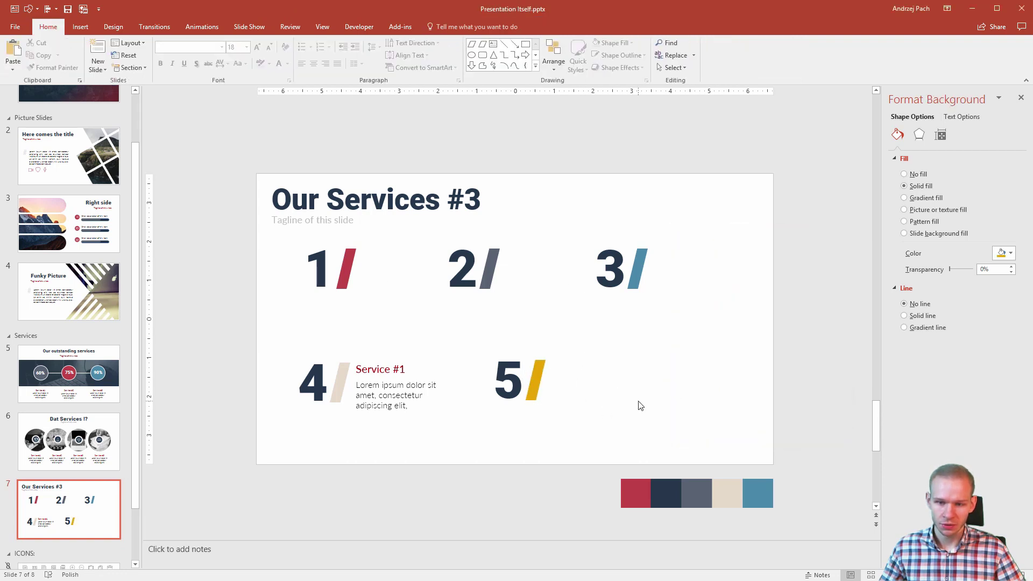
click(515, 409)
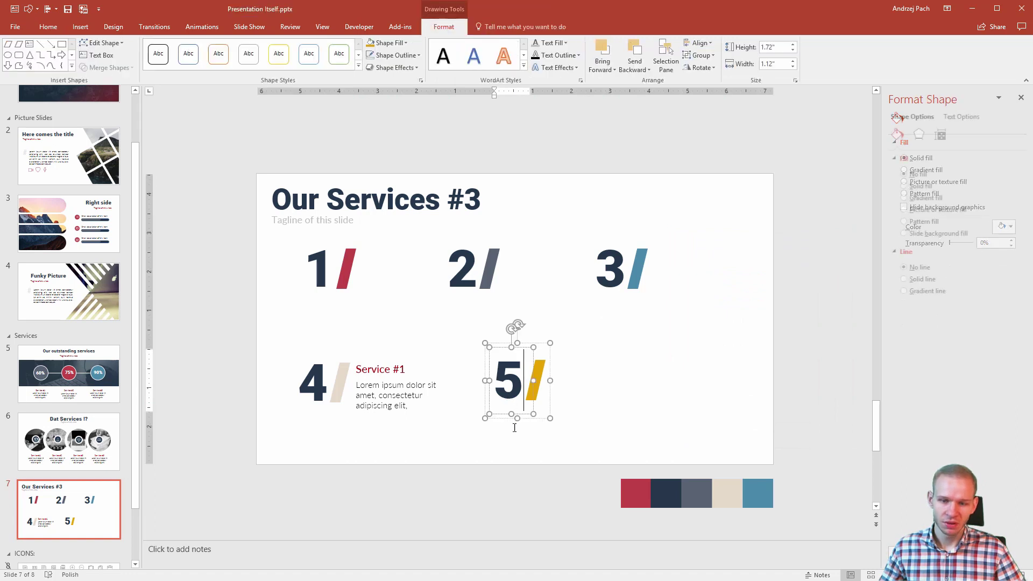
drag(507, 423, 548, 423)
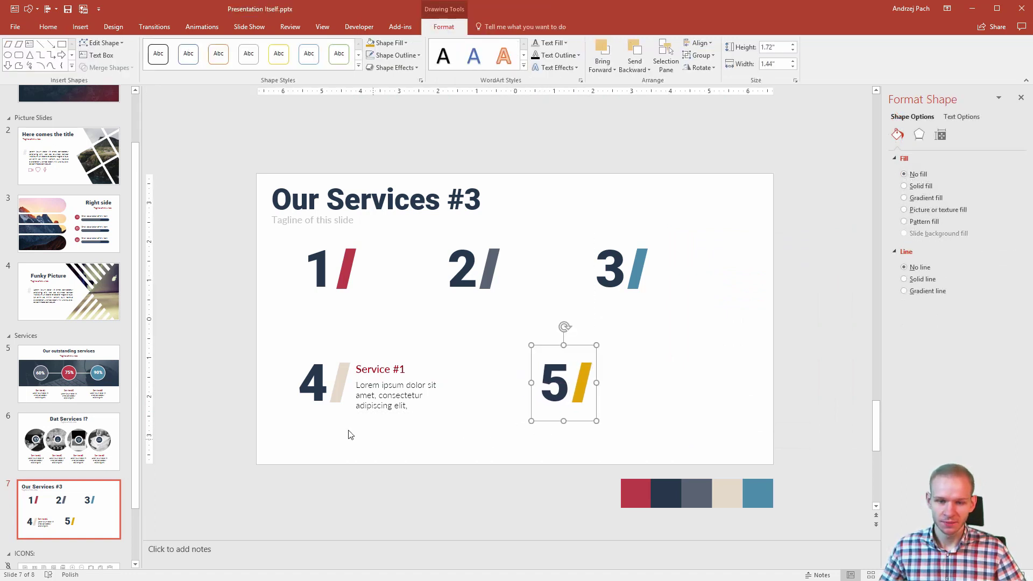
click(331, 417)
drag(335, 423, 373, 422)
click(430, 473)
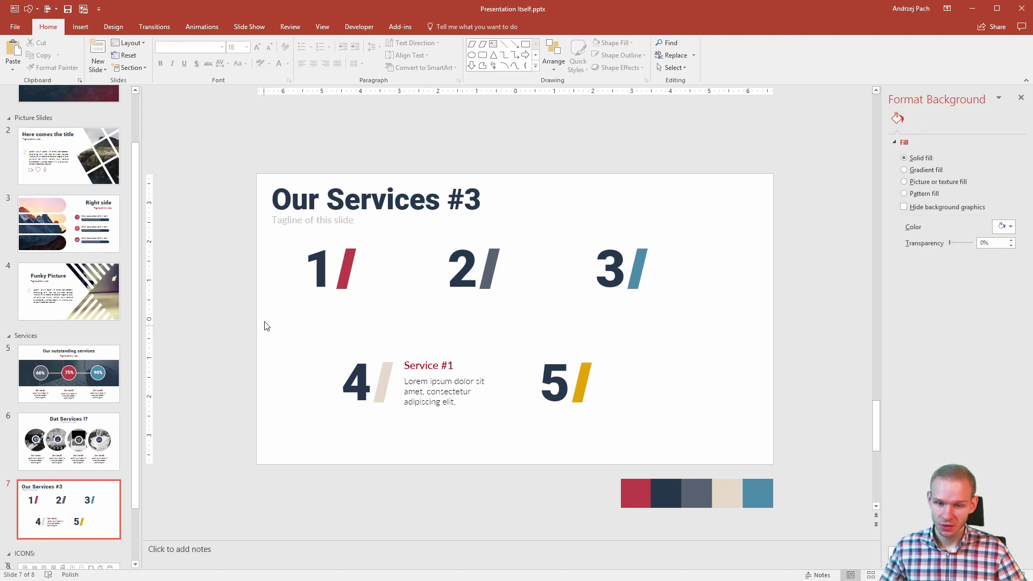
Set the Service here heading's Text Fill to black and nudge the text block into place.
click(431, 393)
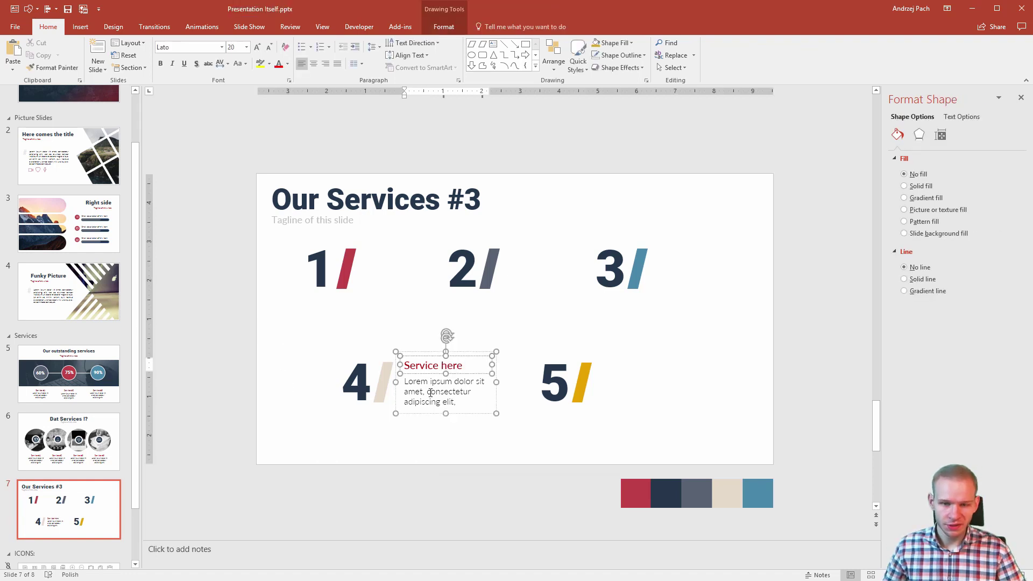
triple_click(459, 364)
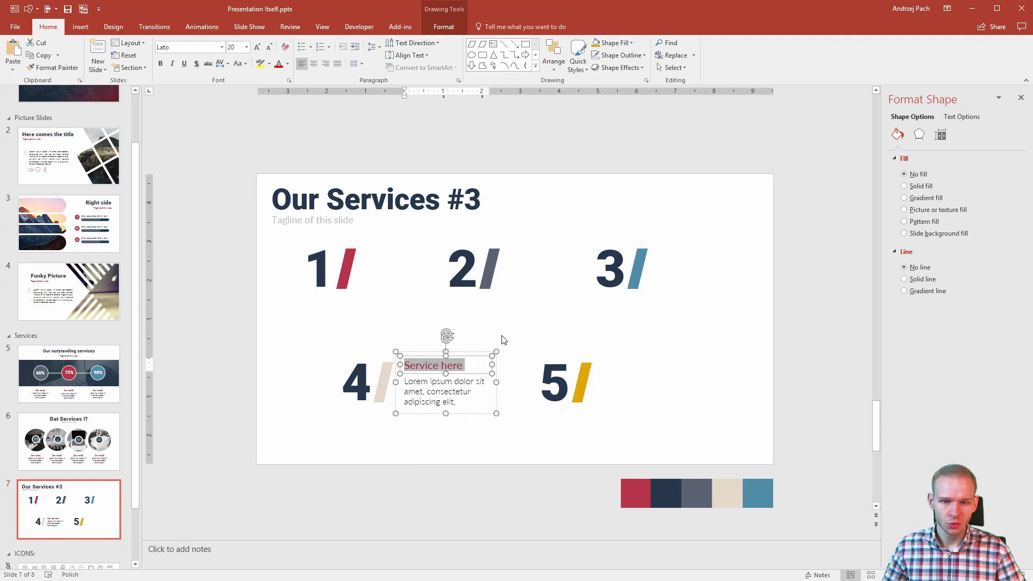
click(476, 352)
key(ctrl+z)
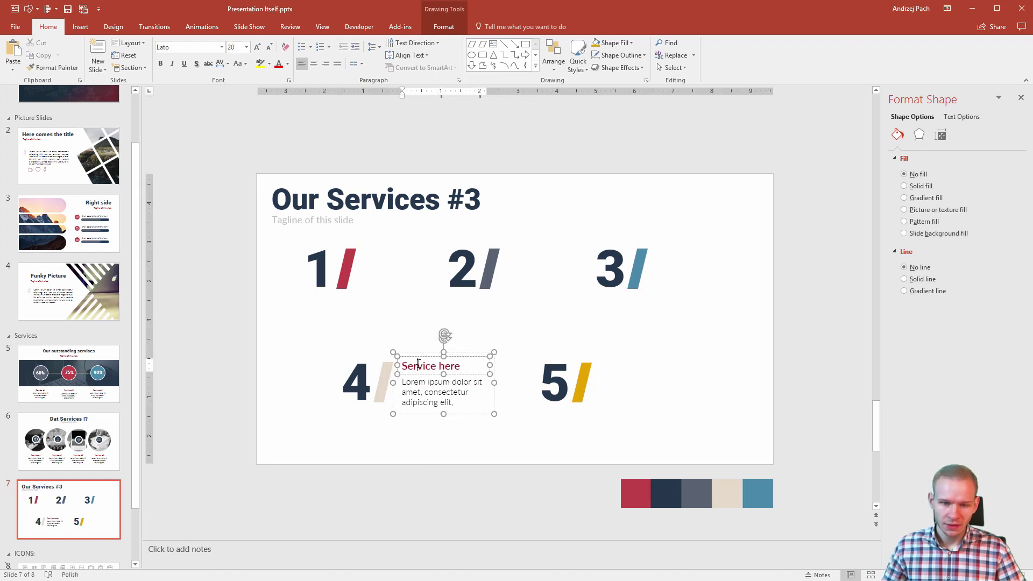
click(445, 28)
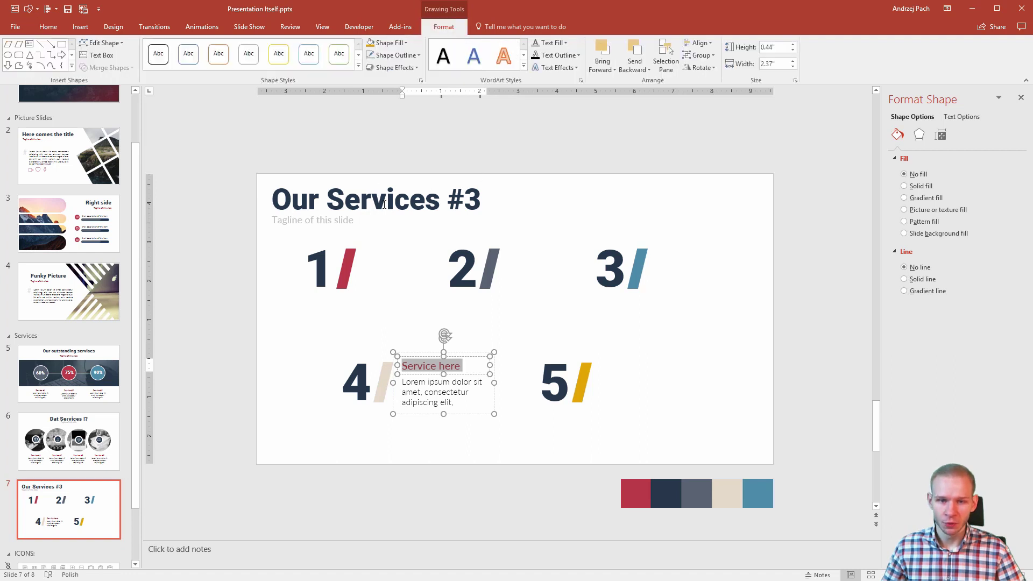
click(564, 43)
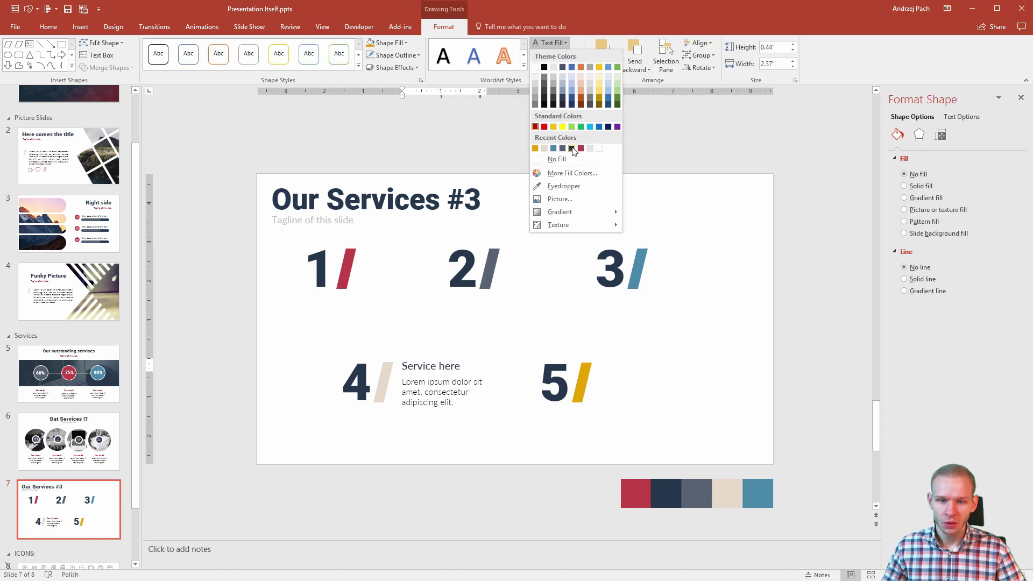
click(545, 69)
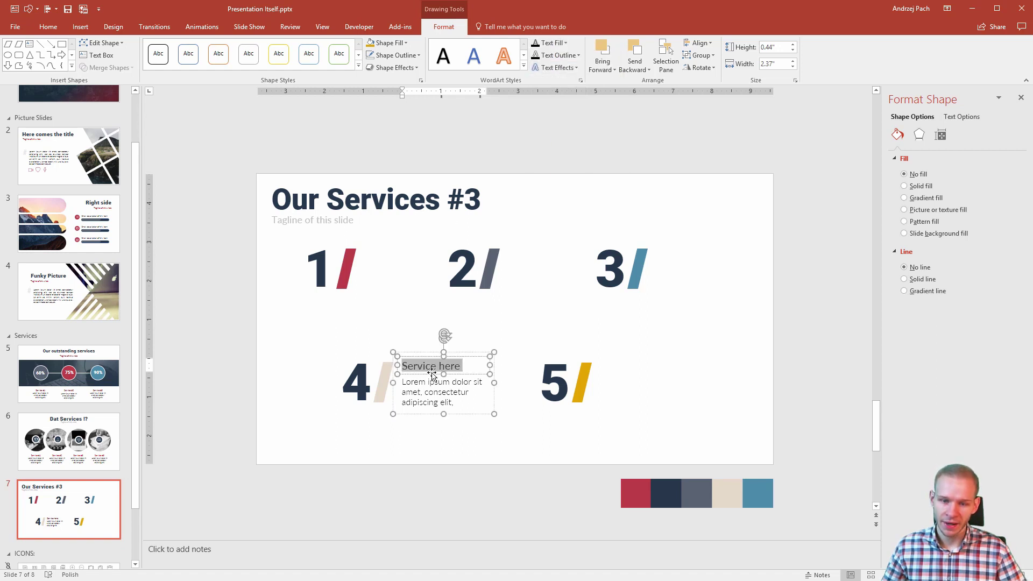
drag(432, 373, 368, 297)
Paste two Service here text block copies, placing them beside the 2 and the 3.
key(ctrl+v)
key(ctrl+v)
key(ctrl+v)
drag(617, 420, 517, 300)
key(ctrl+v)
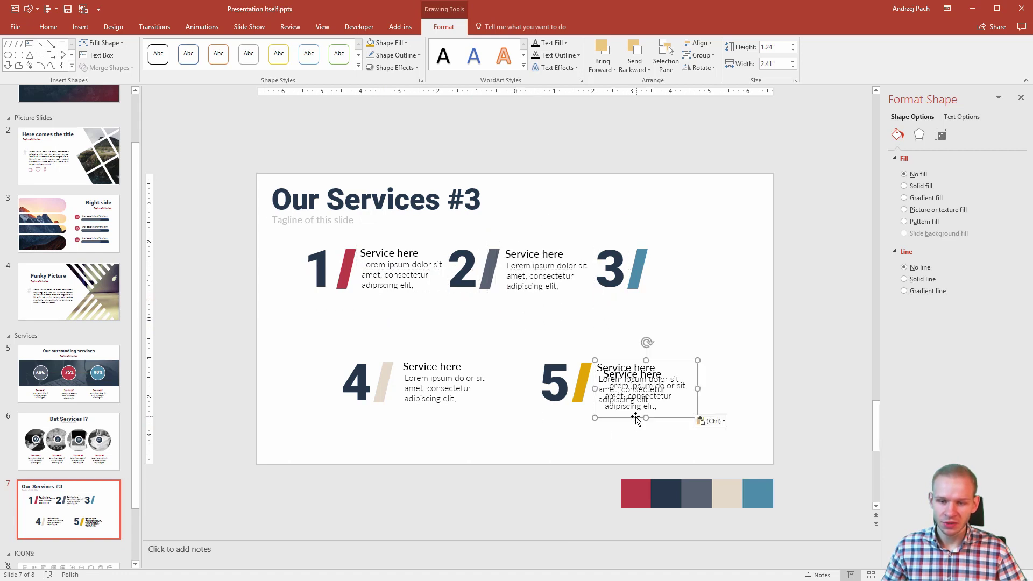
drag(636, 418, 685, 298)
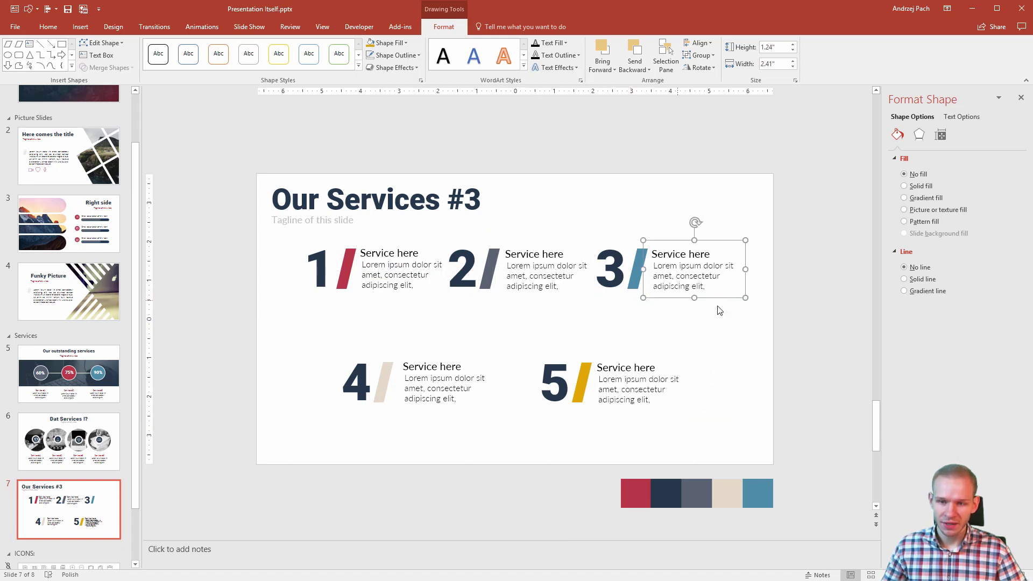
click(755, 306)
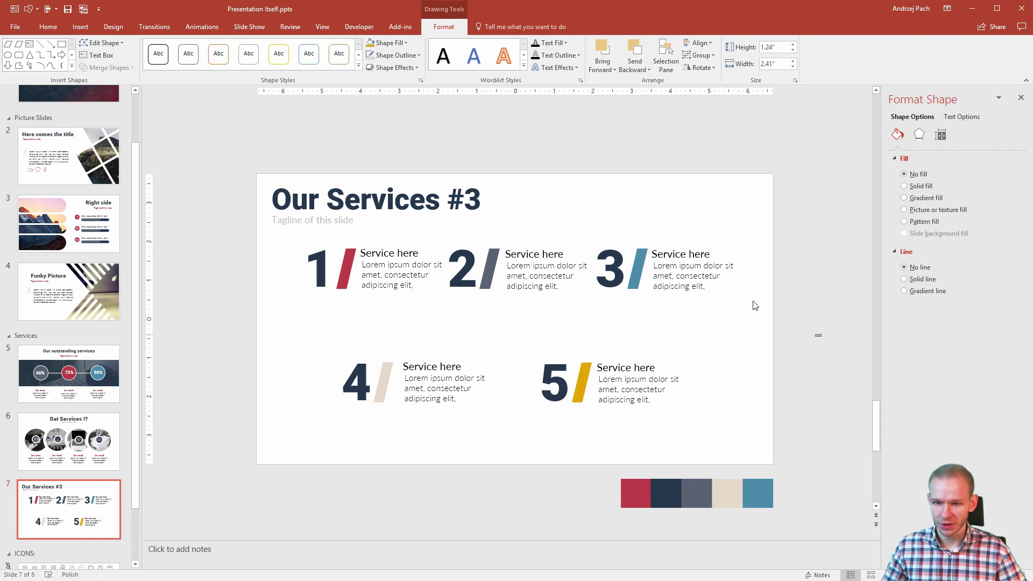
drag(821, 337, 574, 218)
Group numbers 3, 1, 2 and 4 each with its Service here text block.
key(ctrl+g)
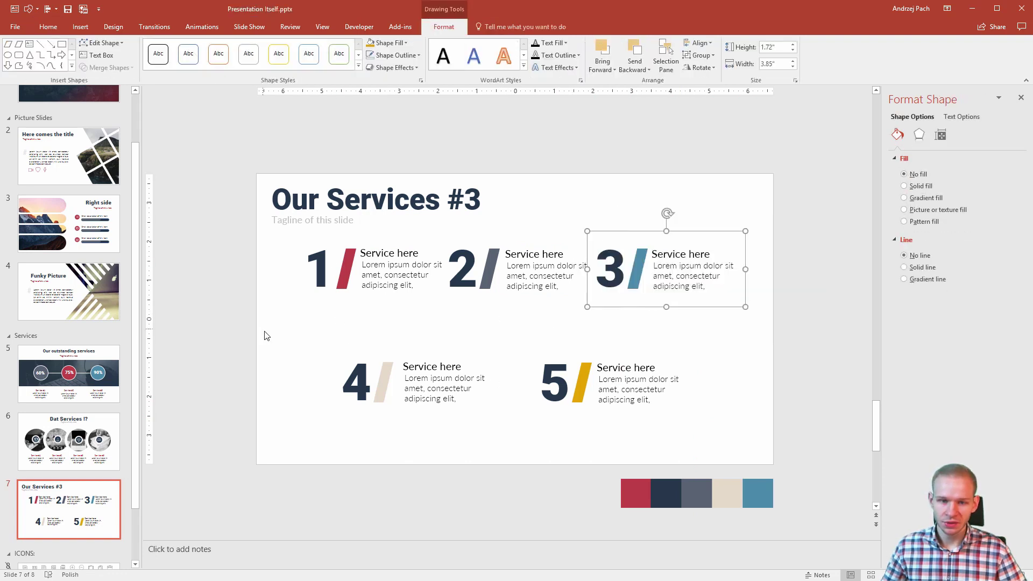
drag(268, 330, 457, 228)
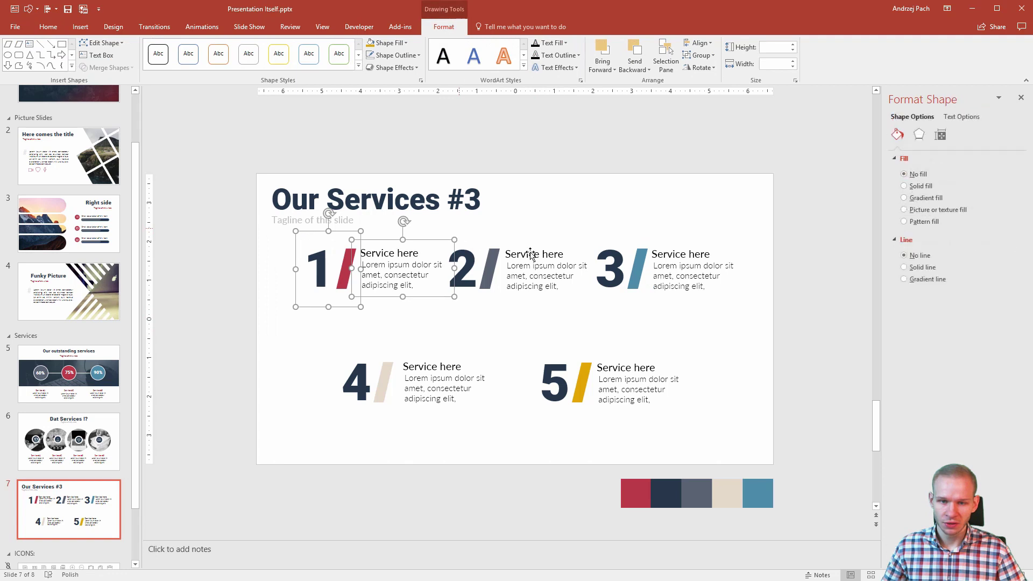
key(ctrl+g)
drag(616, 208, 488, 304)
key(ctrl+z)
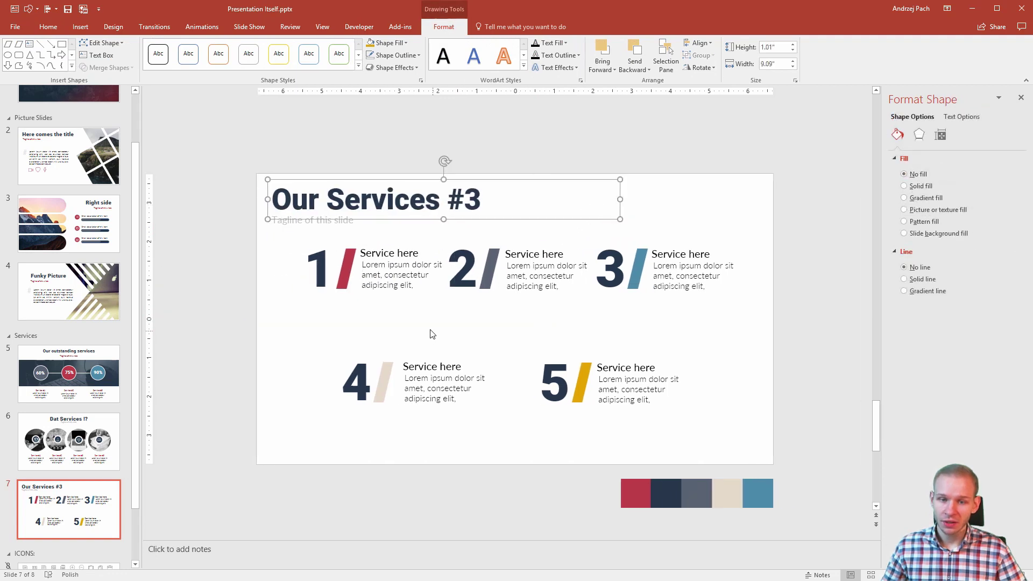
click(429, 332)
drag(429, 329, 617, 225)
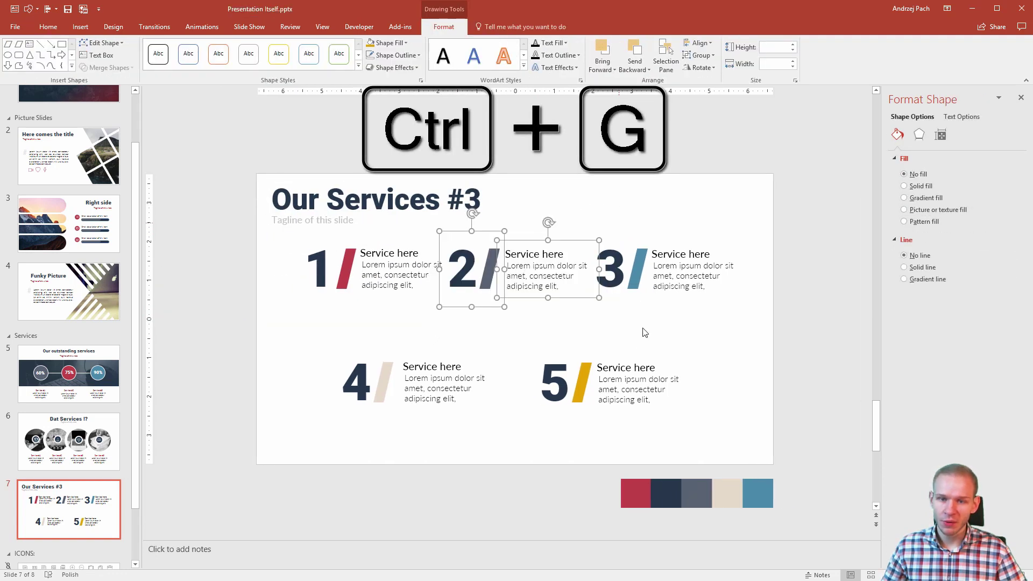
key(ctrl+g)
drag(315, 450, 522, 324)
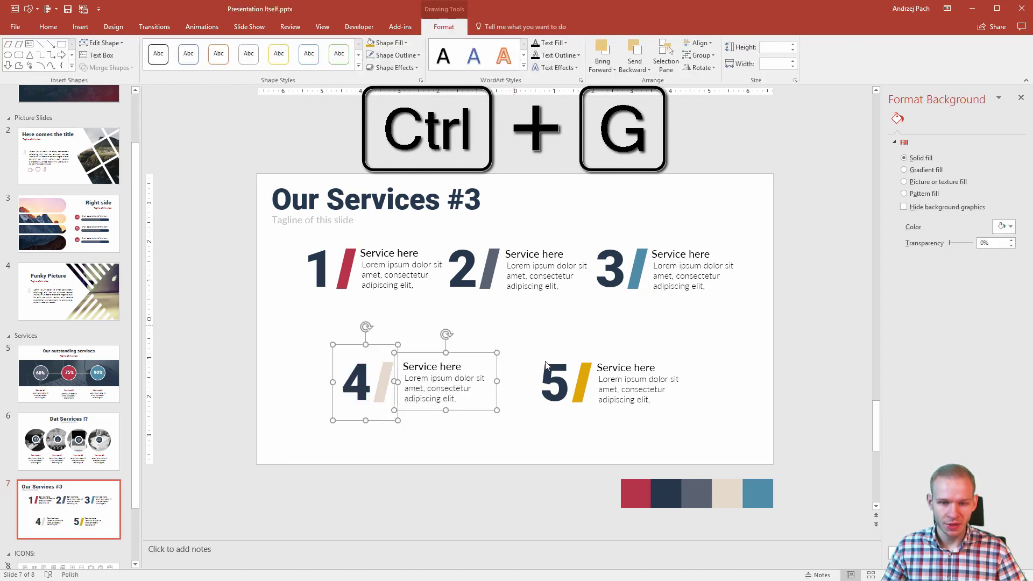
key(ctrl+g)
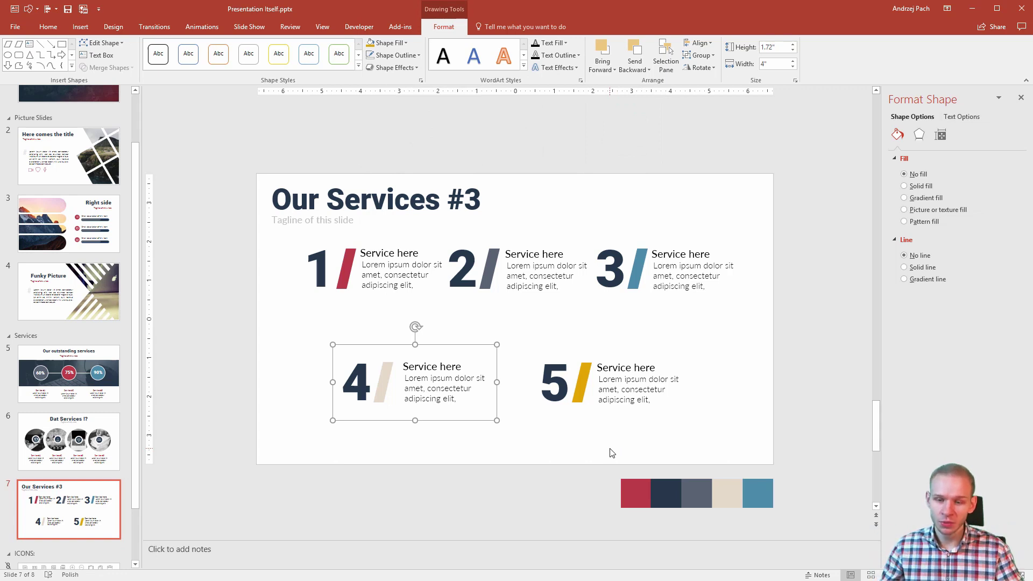
Nudge the 5 group up-left, then shift groups 4 and 5 slightly right together.
click(557, 387)
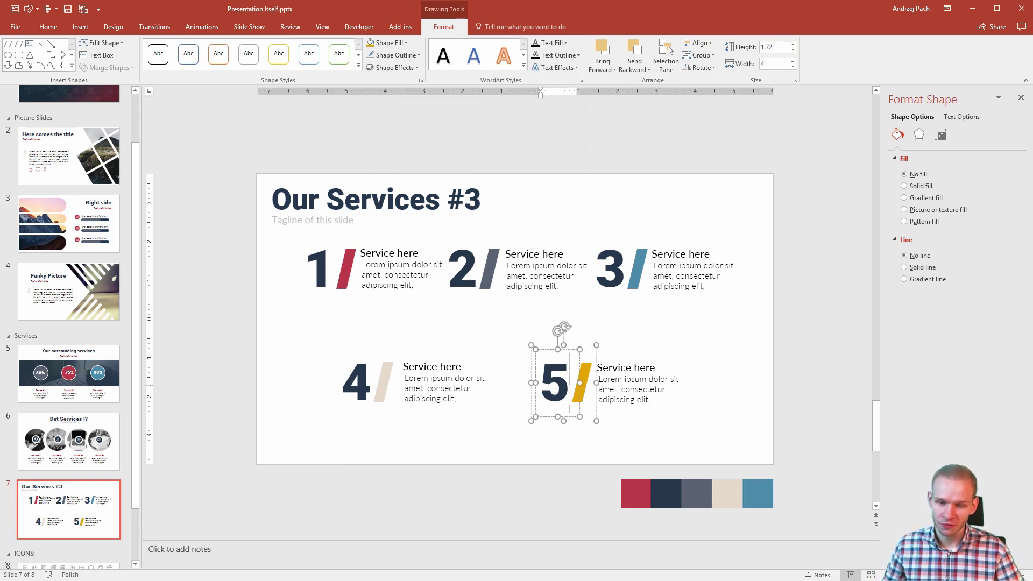
click(582, 383)
click(618, 371)
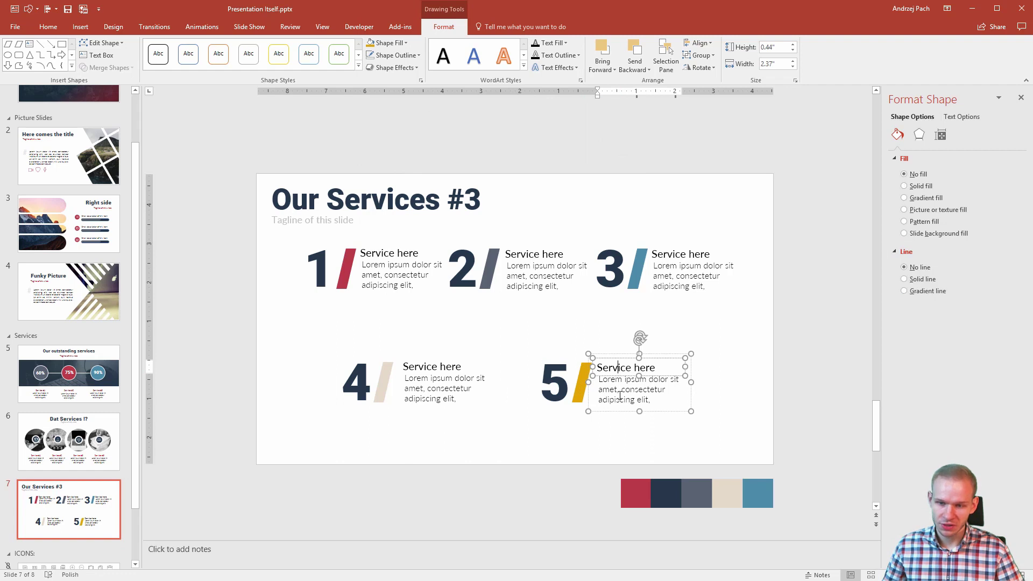
drag(748, 438, 516, 337)
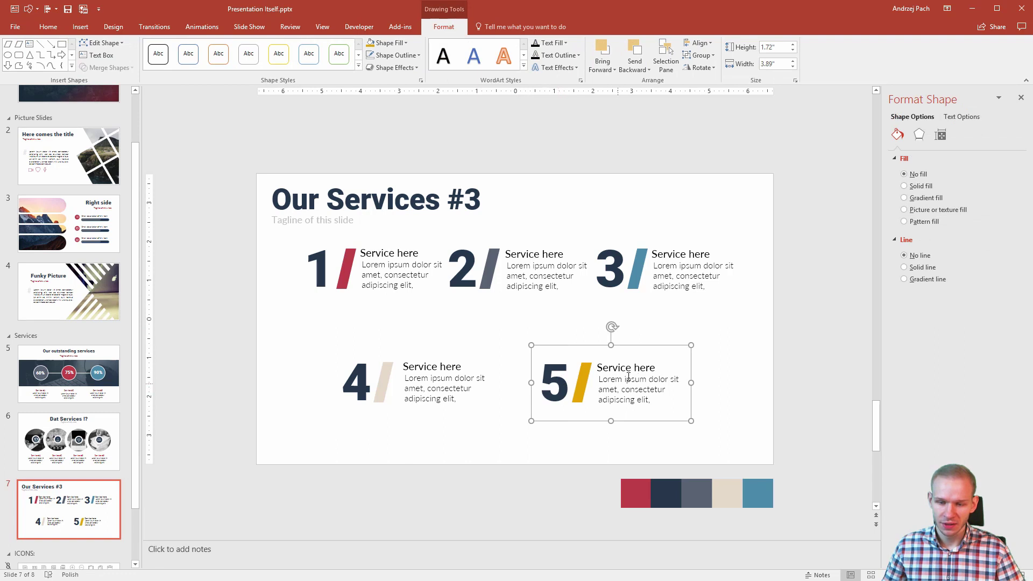
drag(587, 349, 577, 344)
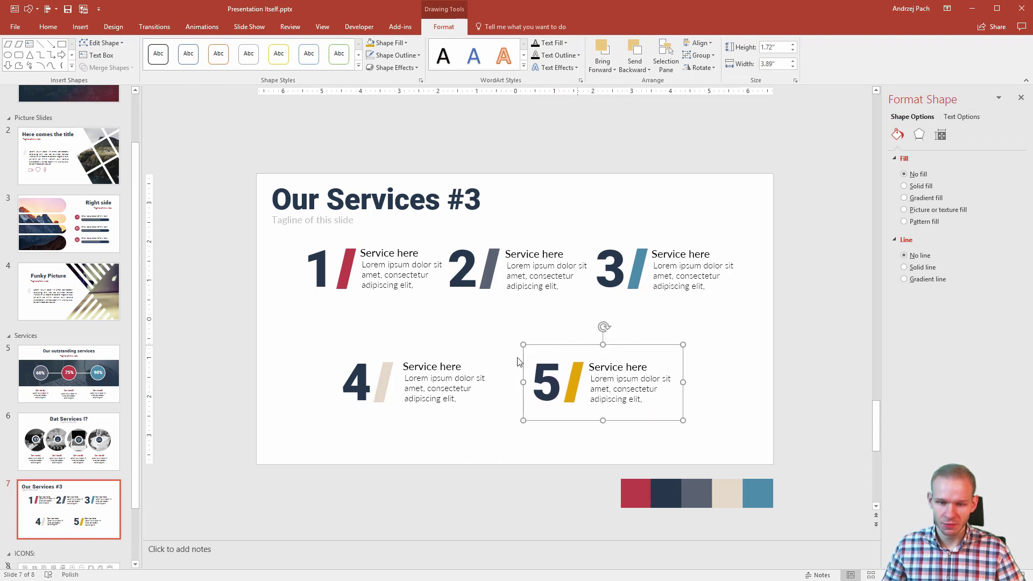
shift+click(434, 358)
mouse_move(438, 349)
mouse_down()
mouse_move(457, 346)
mouse_move(449, 350)
mouse_up()
Move the three top-row service groups down together.
click(437, 316)
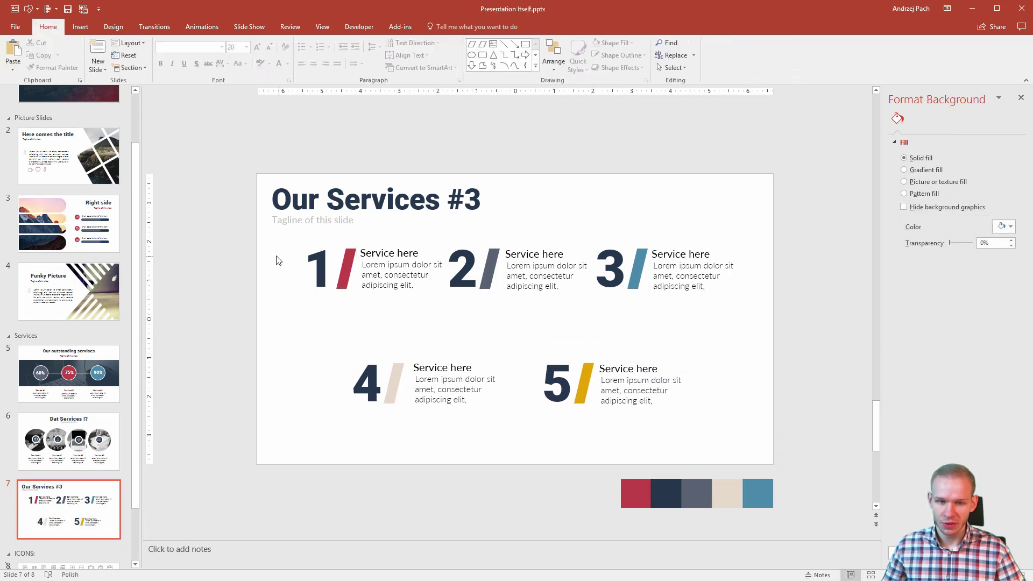
drag(269, 328, 838, 230)
drag(501, 305, 499, 334)
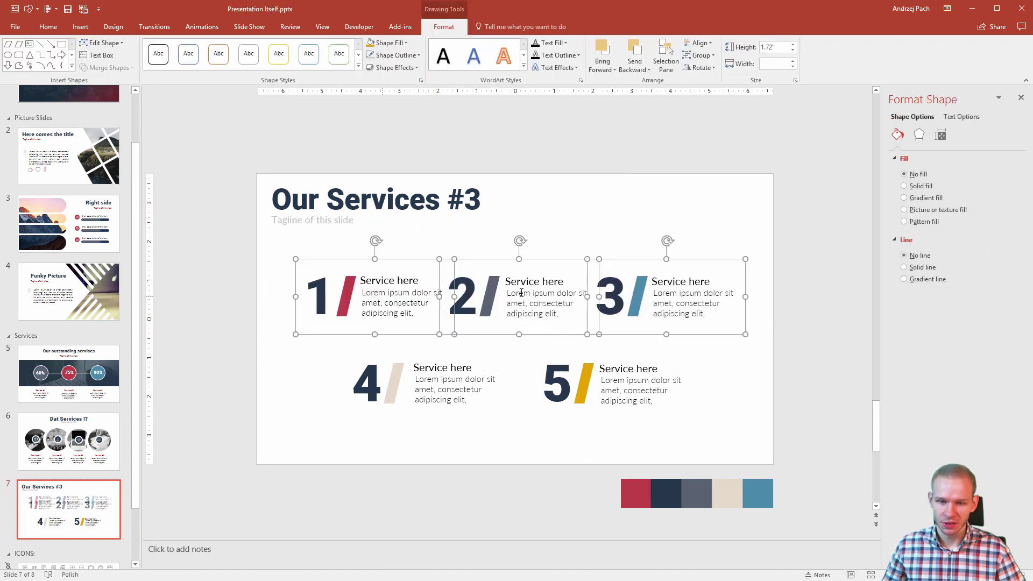
Lower groups 4 and 5 a few pixels and shift group 1 further left.
click(661, 441)
drag(746, 444, 300, 334)
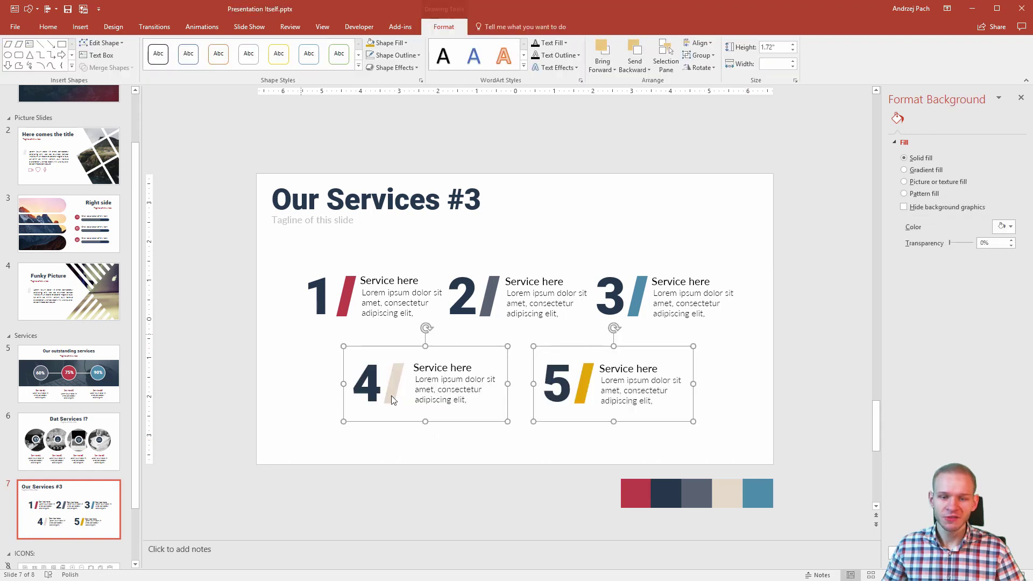
drag(414, 422, 412, 426)
click(391, 286)
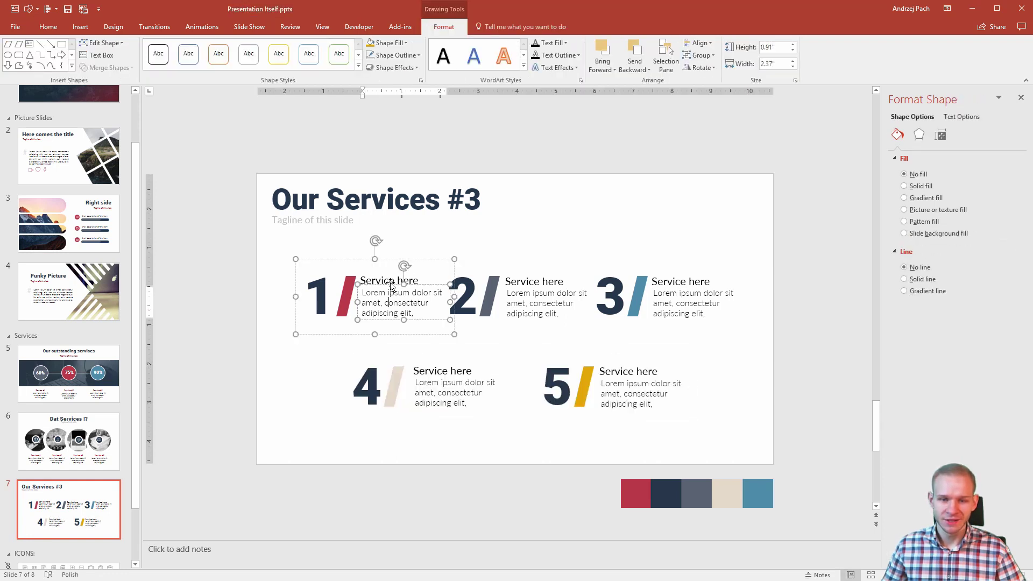
drag(393, 264, 376, 259)
click(829, 321)
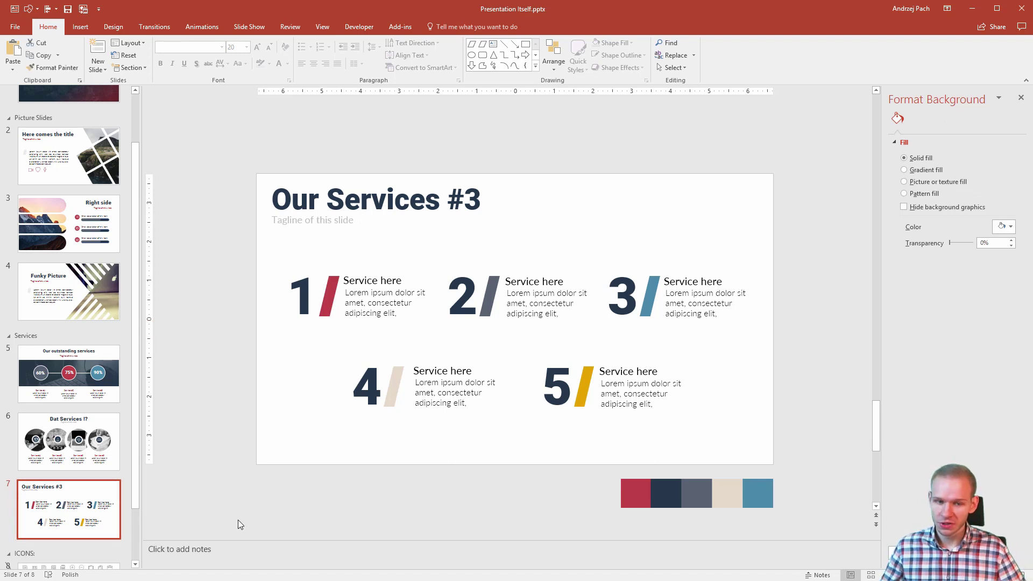
Duplicate the Our outstanding services slide and delete its 60% circle and Service #1.
click(75, 388)
key(ctrl+d)
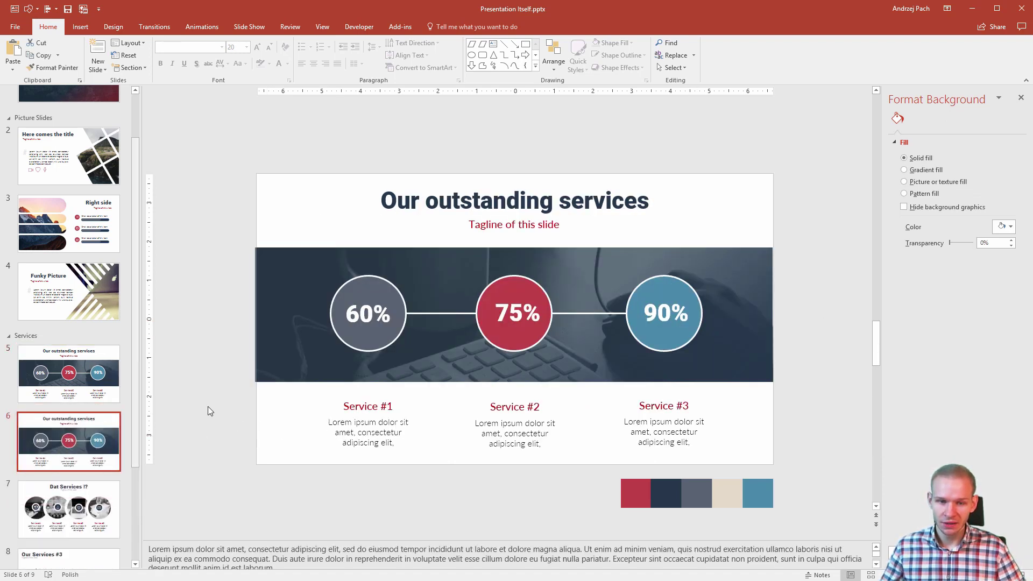
drag(184, 174, 453, 487)
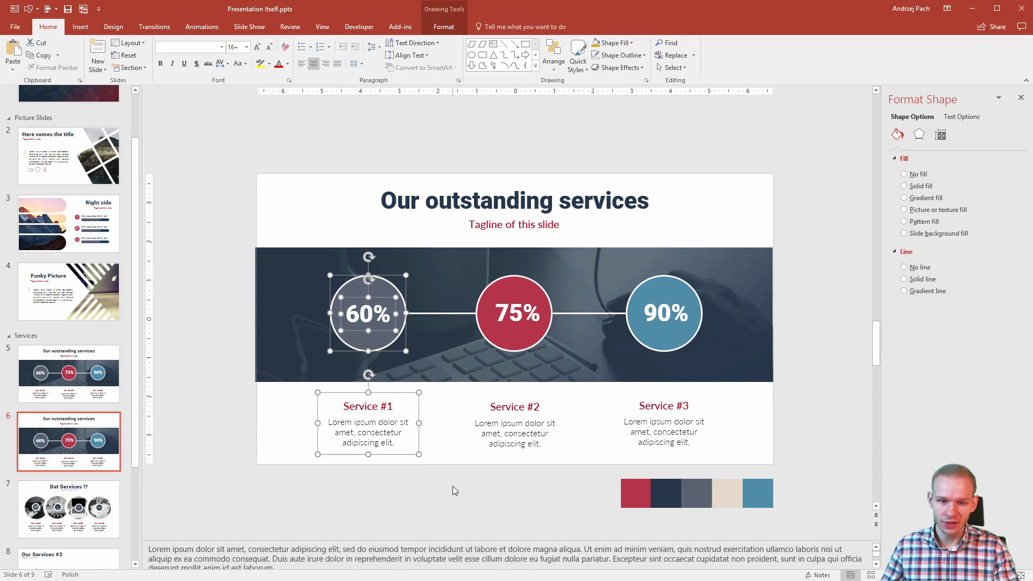
key(Delete)
Paste the number 1 service group from Our Services #3 onto the copy, placed below.
click(70, 557)
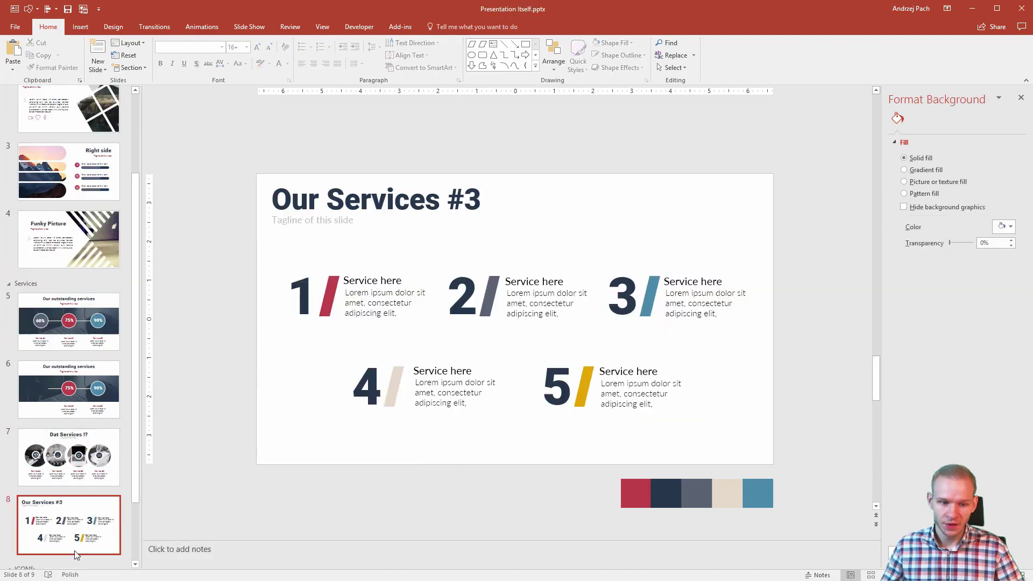
click(344, 331)
click(94, 322)
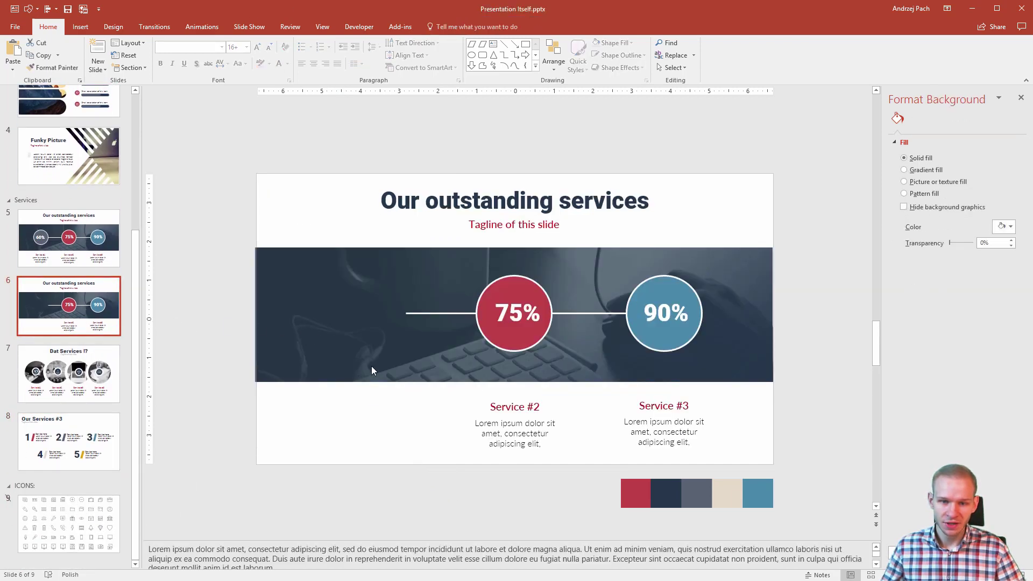
key(ctrl+v)
drag(370, 337, 348, 468)
click(345, 306)
Replace the Service #2 and #3 text with copies of groups 2 and 3 beside group 1.
drag(457, 483, 751, 384)
key(Delete)
click(69, 441)
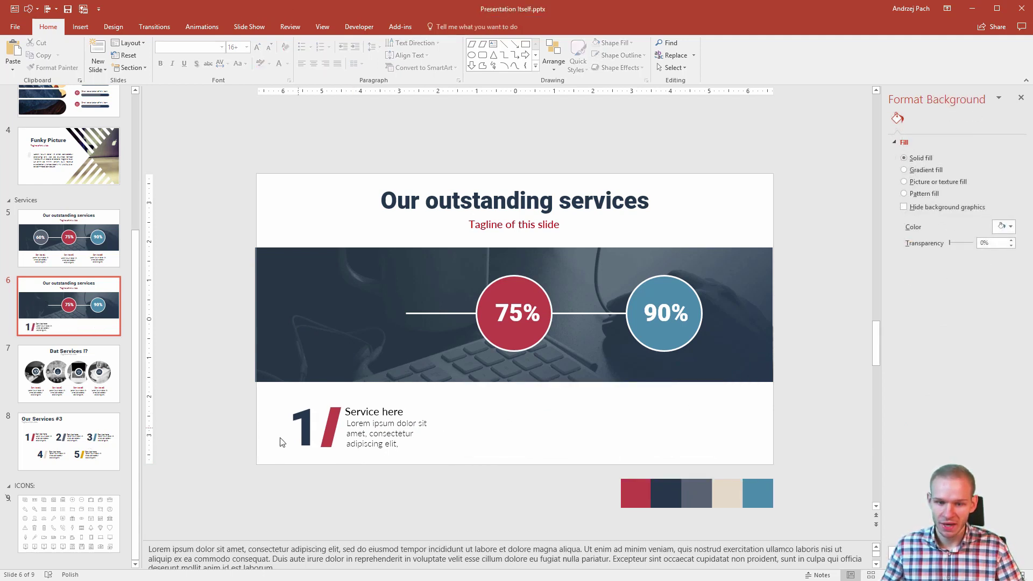
drag(795, 239, 410, 346)
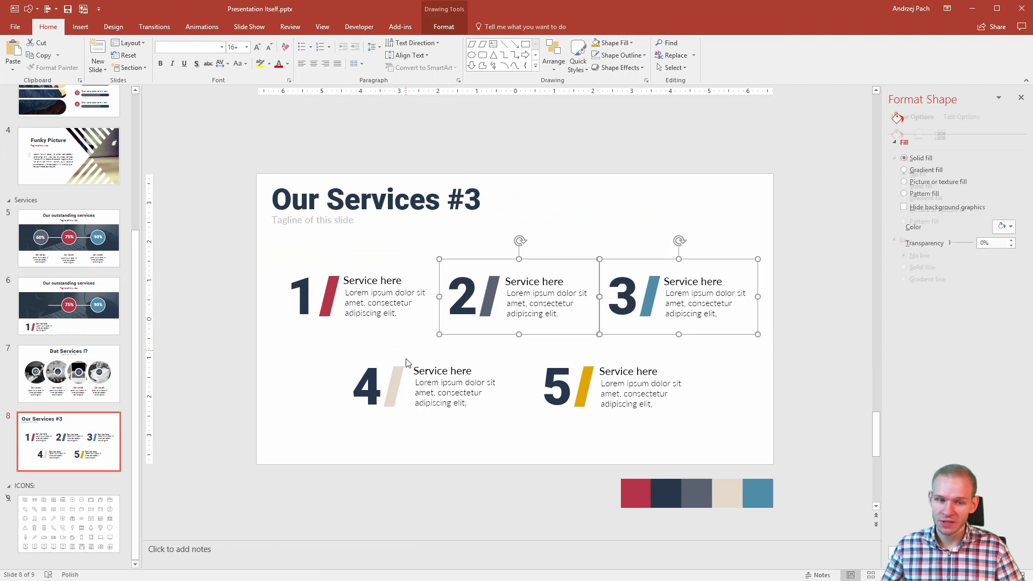
key(ctrl+c)
click(69, 306)
key(ctrl+v)
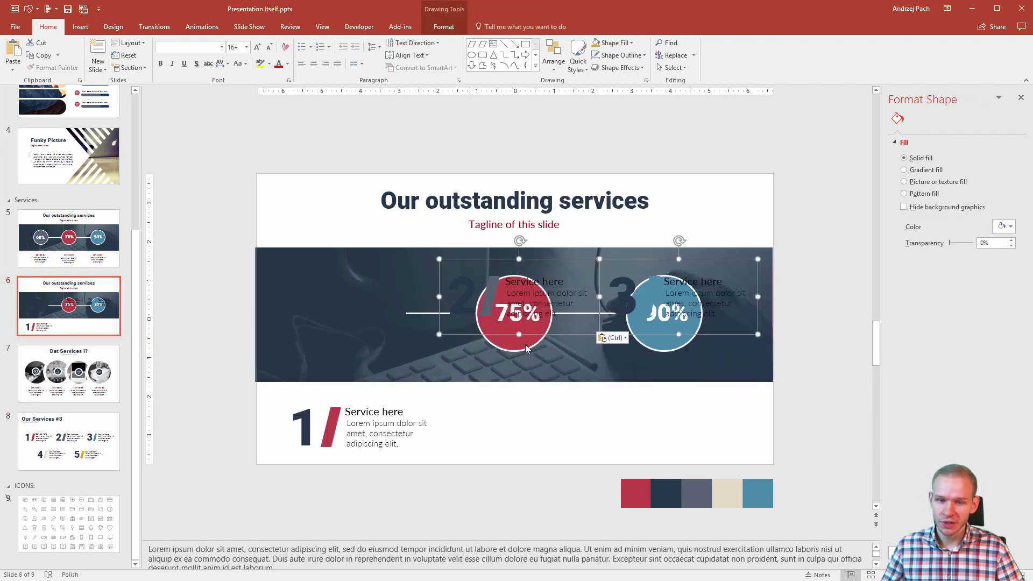
drag(525, 345, 533, 466)
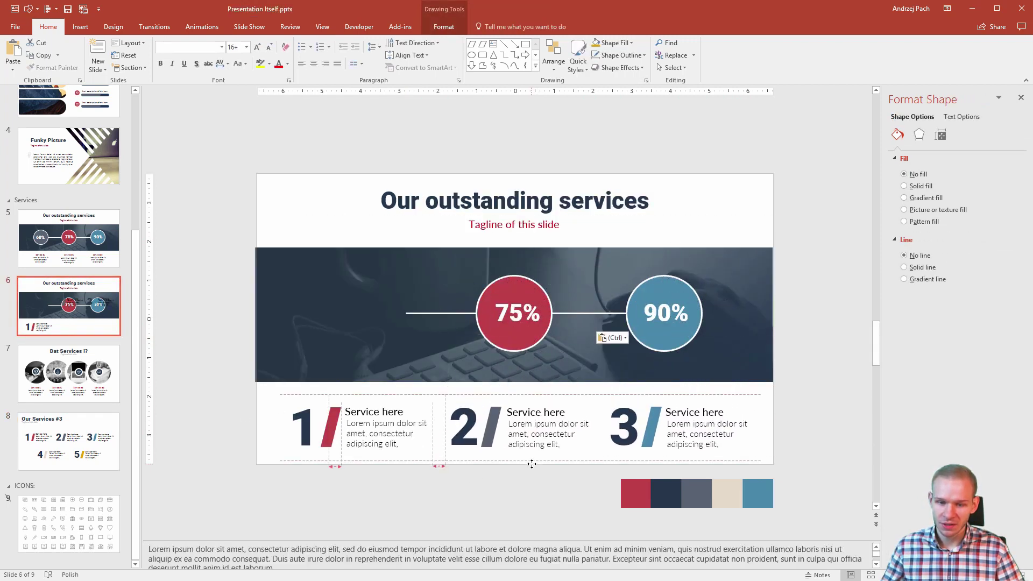
Nudge the three service groups up slightly, then go back to the original services slide.
shift+click(383, 463)
key(Escape)
key(Up)
key(Up)
key(Up)
key(Up)
key(Up)
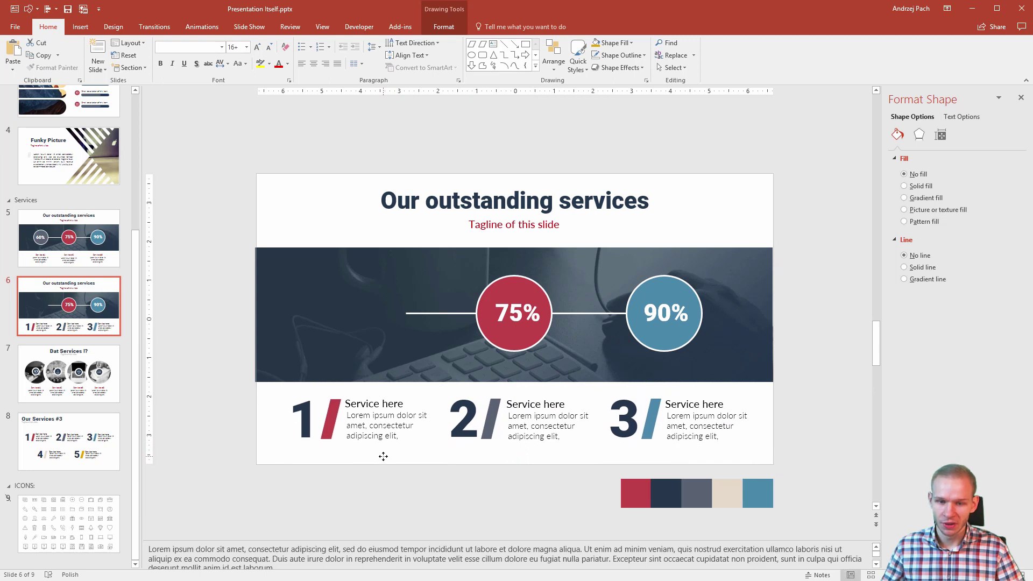
click(386, 480)
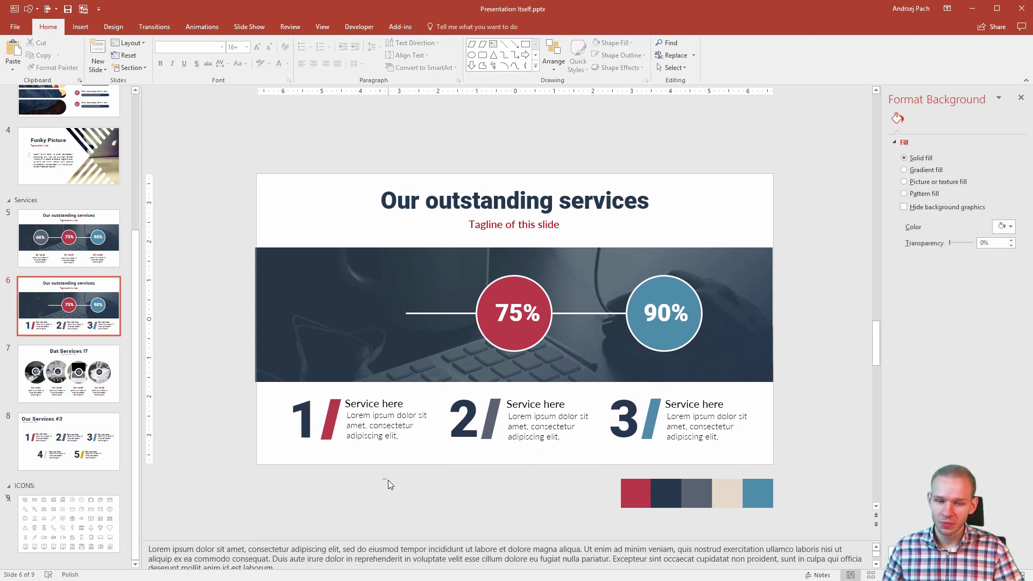
key(Page_Up)
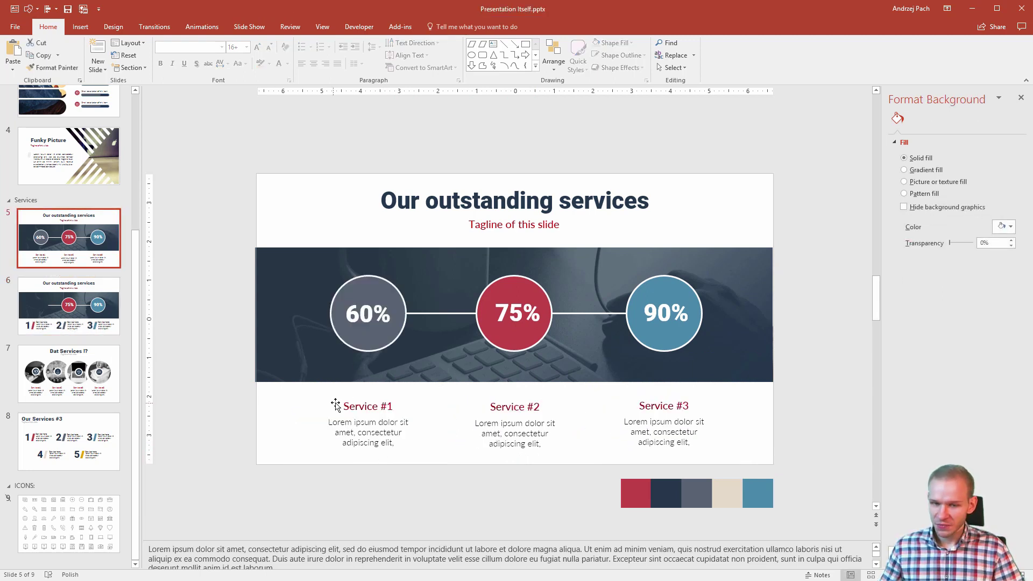
Delete the duplicated slide 6 and return to the Our Services #3 slide.
click(90, 323)
key(Delete)
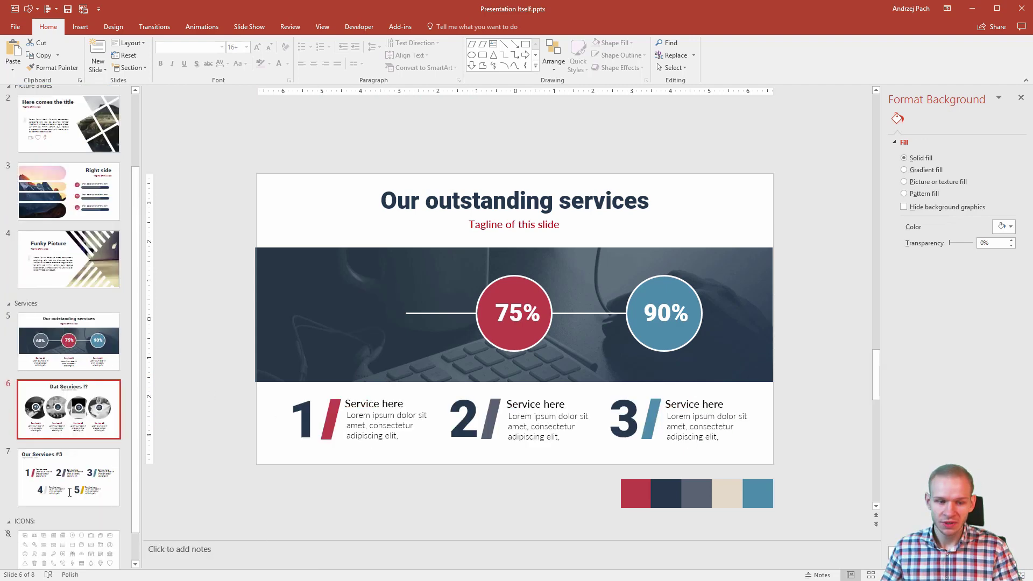
click(60, 481)
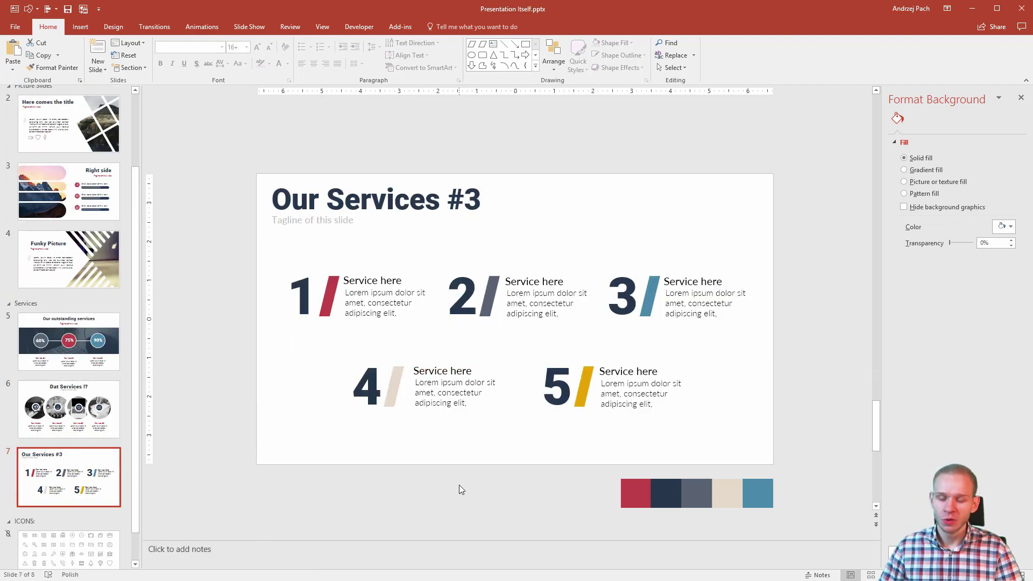